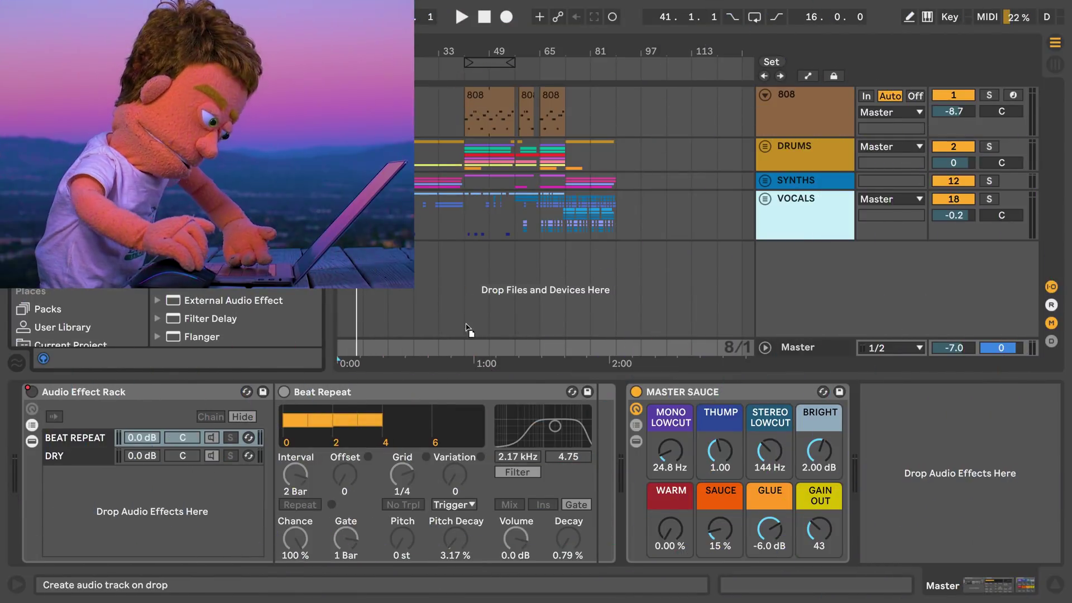
# Insert Dynamic Tube on the Master chain just before MASTER SAUCE
pyautogui.moveTo(494, 344); pyautogui.dragTo(625, 415)
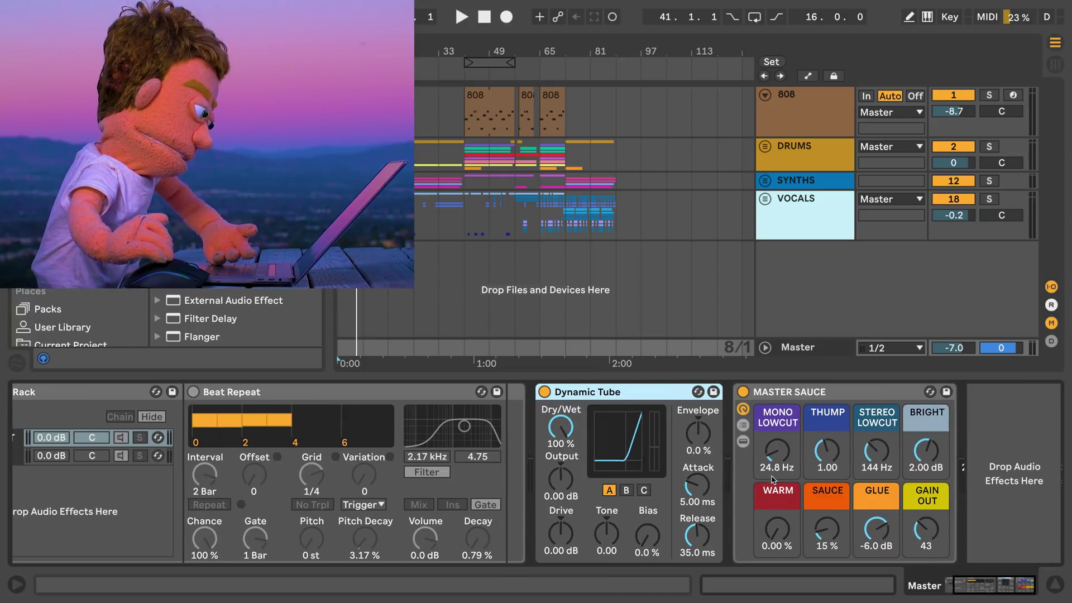
pyautogui.moveTo(776, 529); pyautogui.dragTo(777, 522)
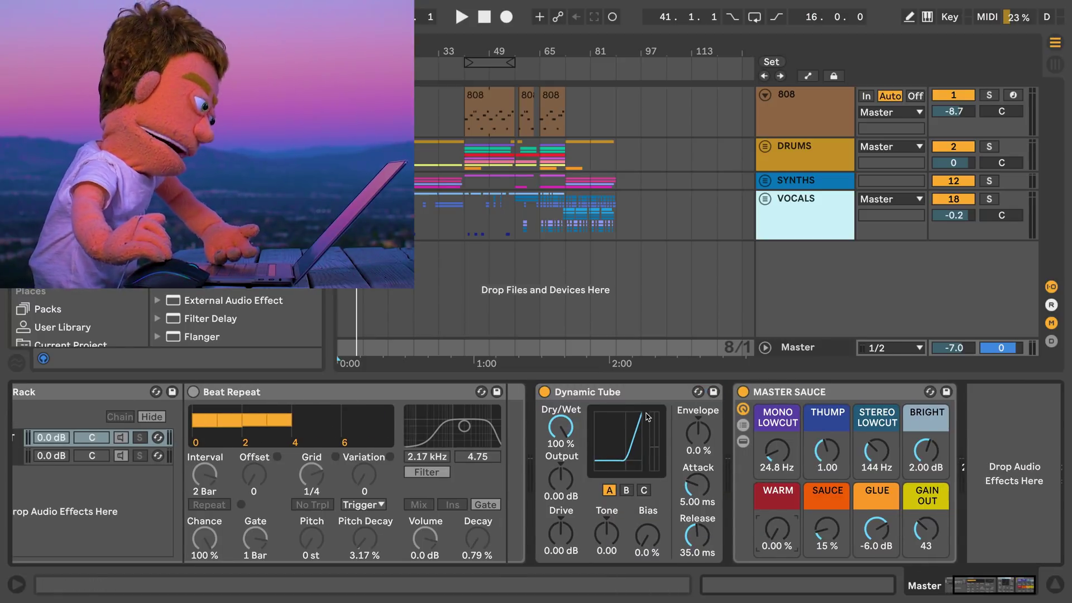
pyautogui.click(638, 394)
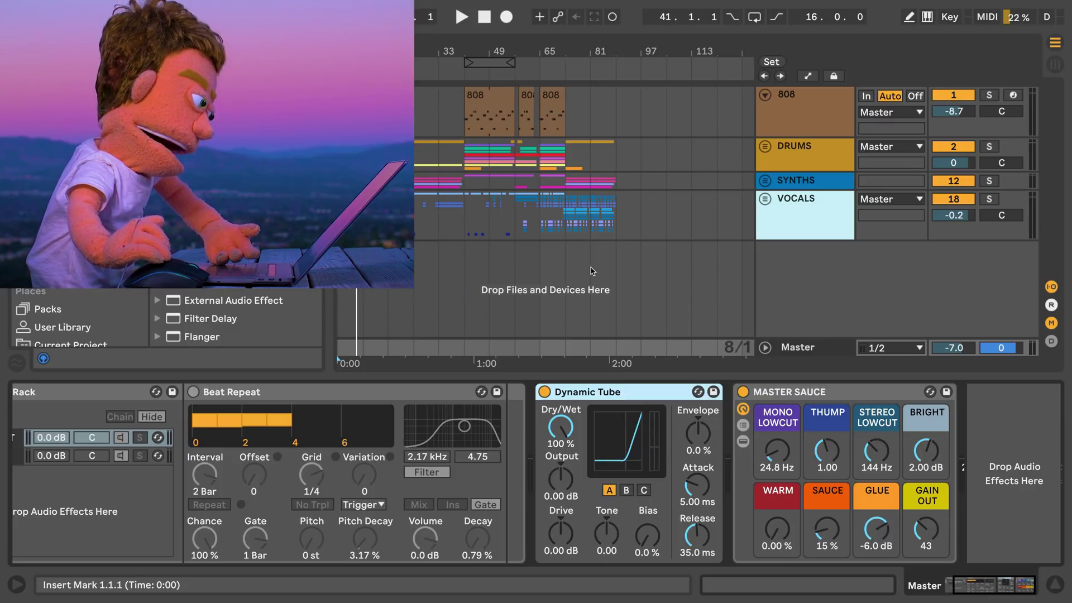
# Bypass Dynamic Tube and play the song from bar 41 to hear the unprocessed sound
pyautogui.click(462, 223)
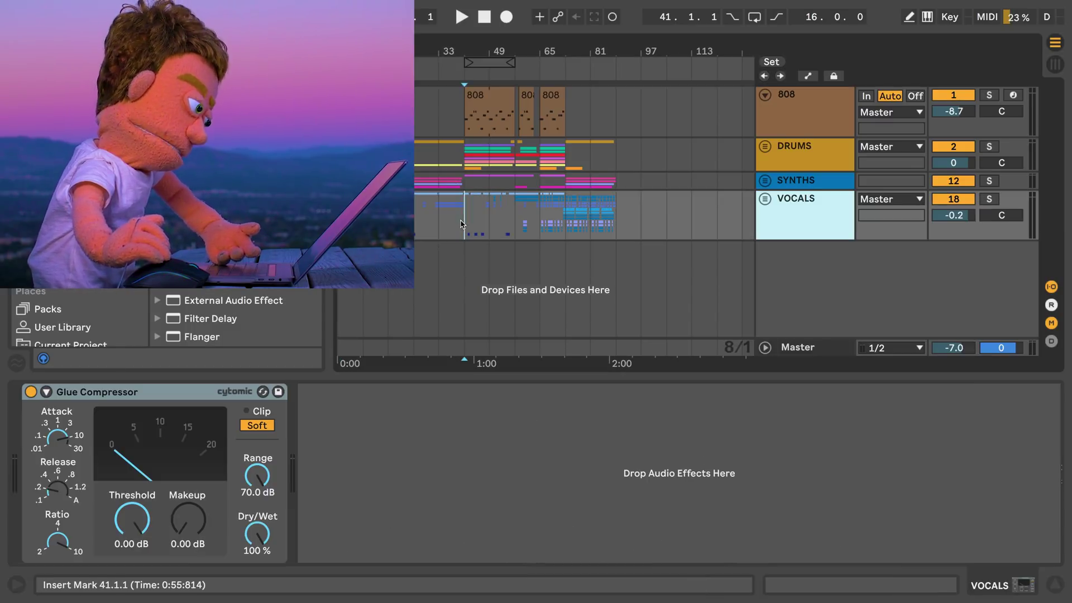
pyautogui.click(790, 348)
pyautogui.click(545, 392)
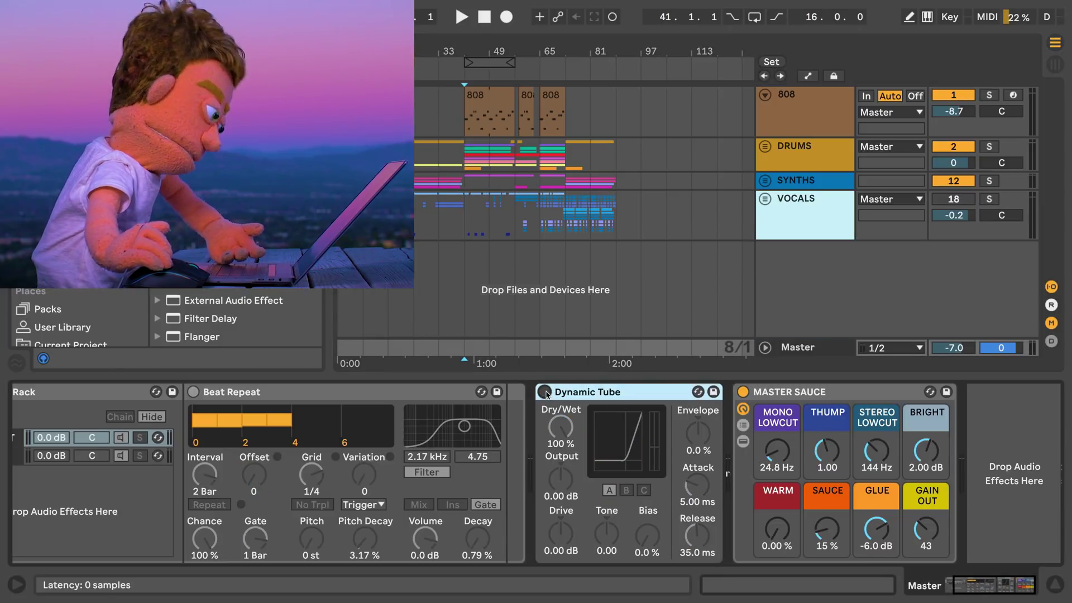
pyautogui.press('space')
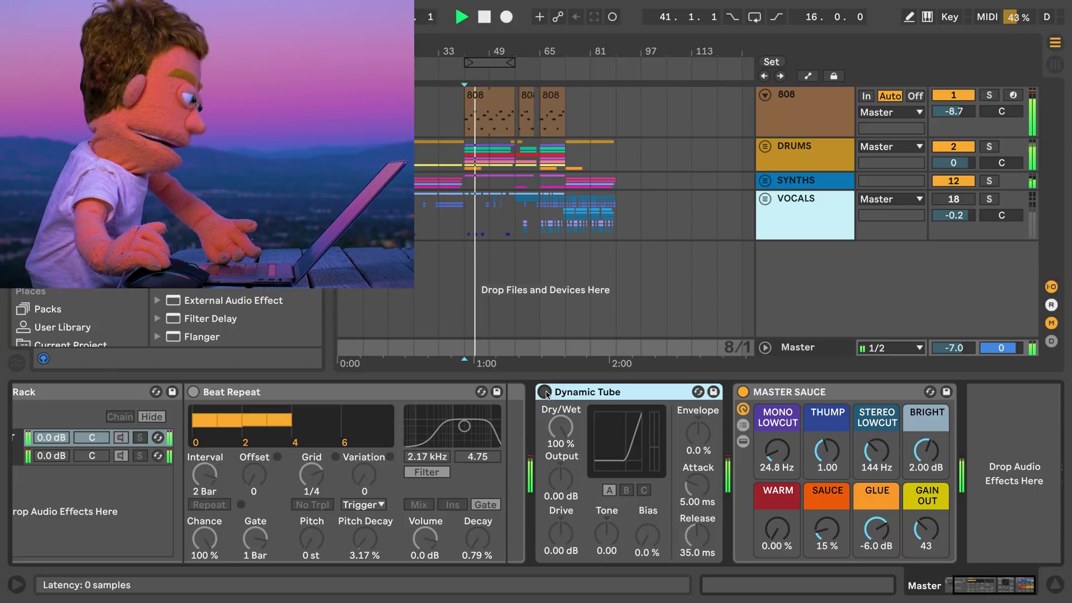
# Re-enable Dynamic Tube during playback and sweep its Bias, ending at 42 %
pyautogui.click(545, 392)
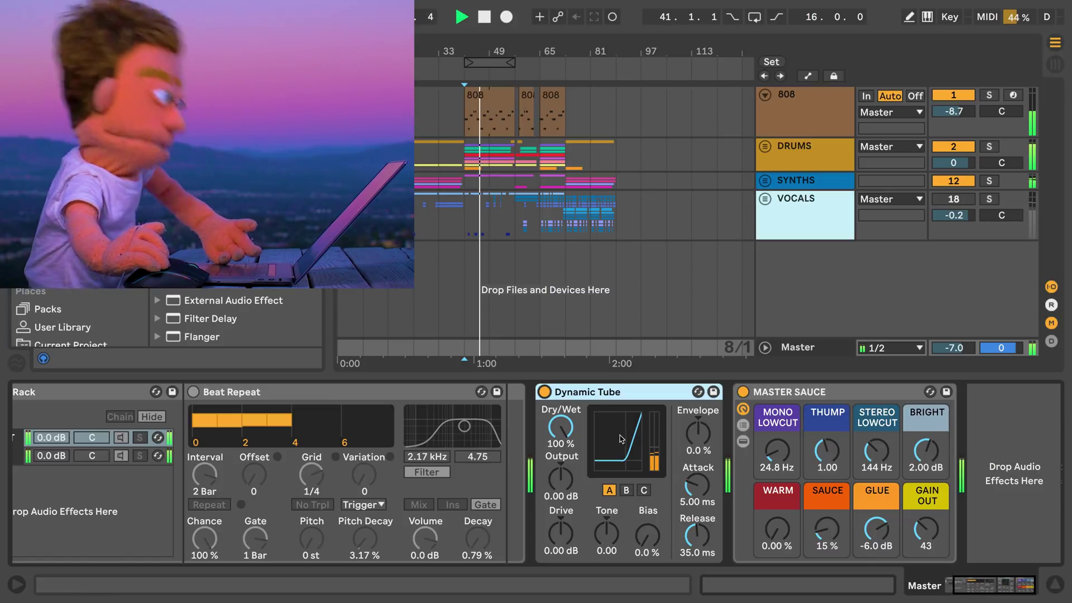
pyautogui.moveTo(647, 537)
pyautogui.mouseDown()
pyautogui.moveTo(646, 525)
pyautogui.moveTo(645, 553)
pyautogui.mouseUp()
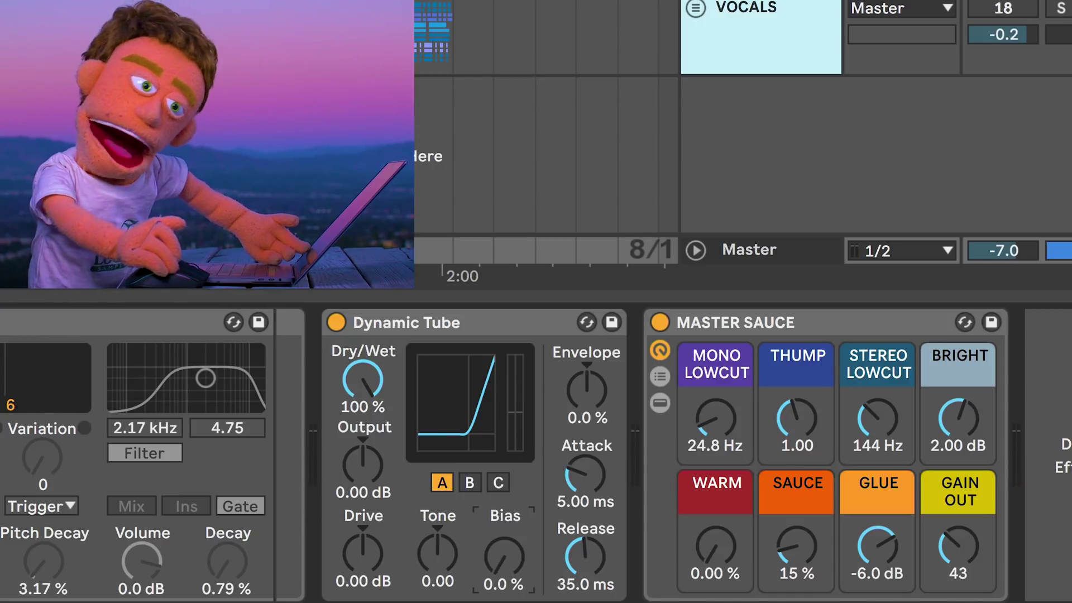
pyautogui.moveTo(494, 558); pyautogui.dragTo(494, 546)
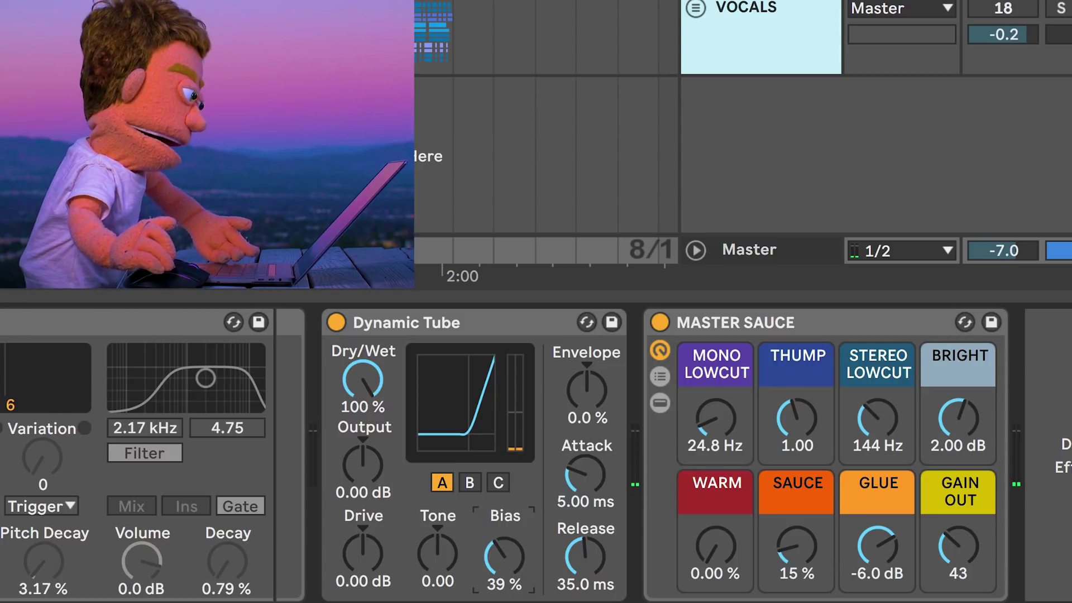
pyautogui.moveTo(494, 535); pyautogui.dragTo(495, 553)
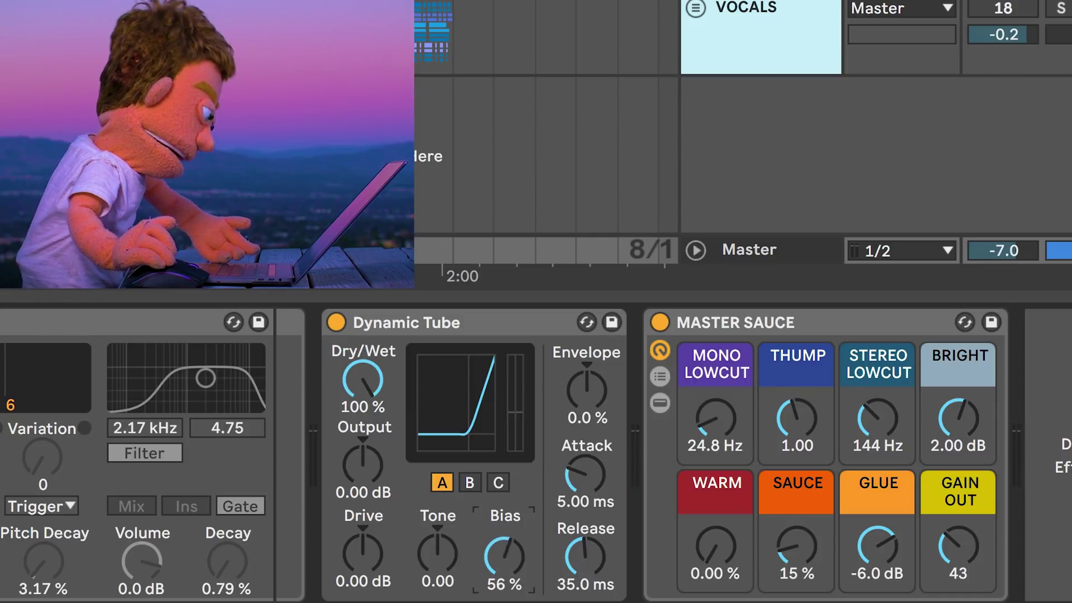
pyautogui.moveTo(495, 514)
pyautogui.mouseDown()
pyautogui.moveTo(494, 503)
pyautogui.moveTo(495, 553)
pyautogui.moveTo(494, 535)
pyautogui.mouseUp()
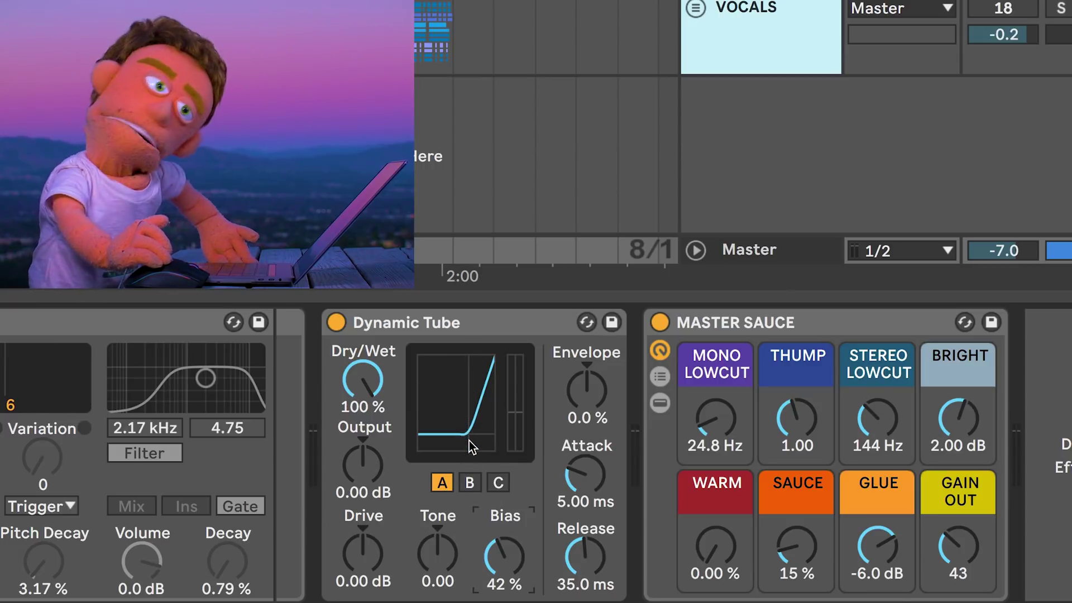
# Audition Dynamic Tube's B, C and A tube types while varying the Bias
pyautogui.click(470, 483)
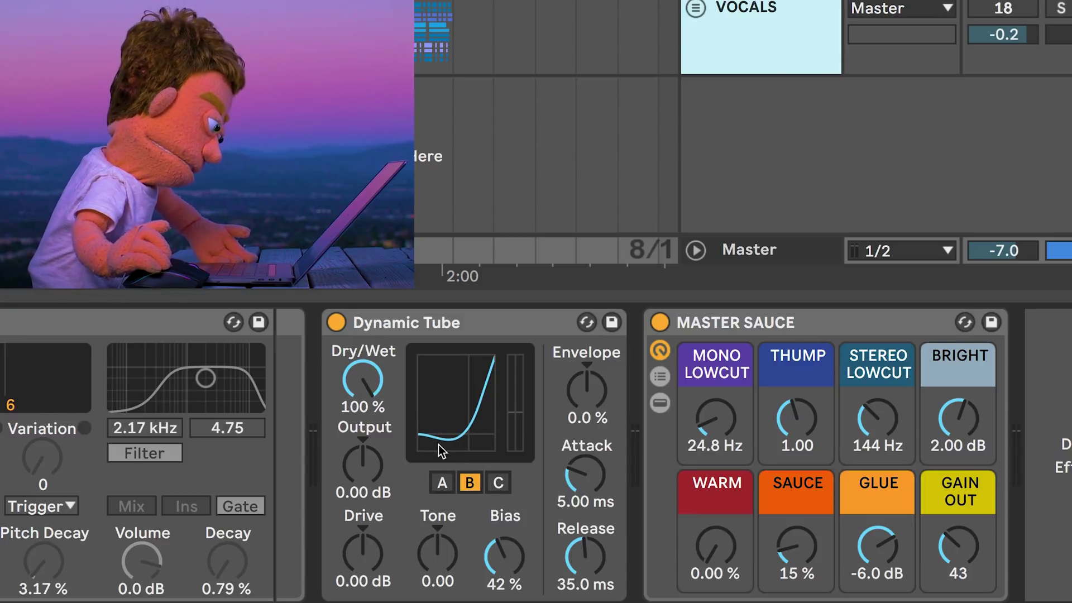
pyautogui.click(498, 483)
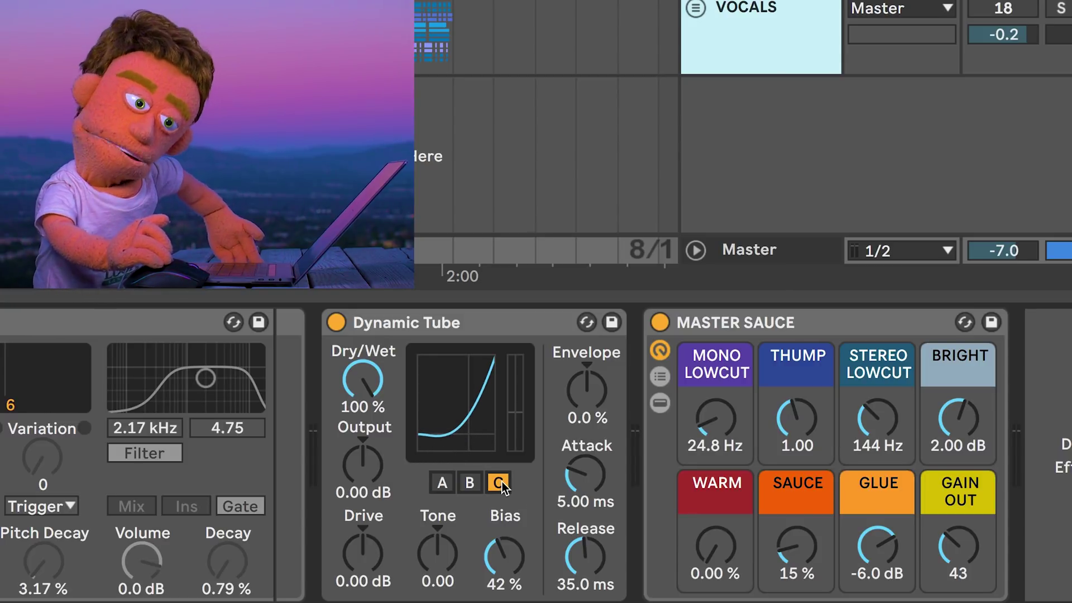
pyautogui.moveTo(501, 550); pyautogui.dragTo(501, 546)
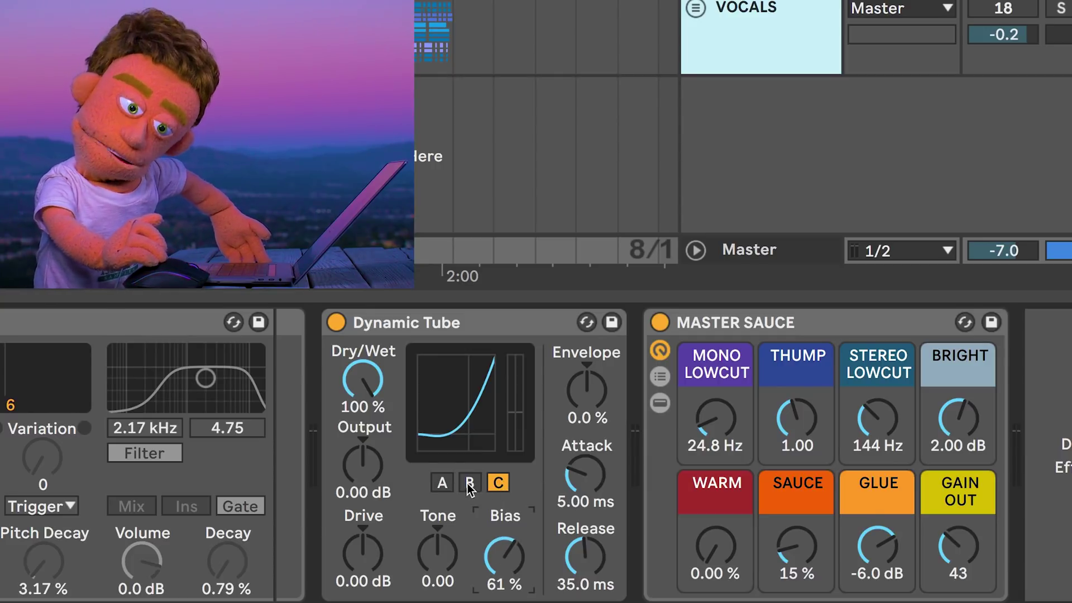
pyautogui.click(447, 481)
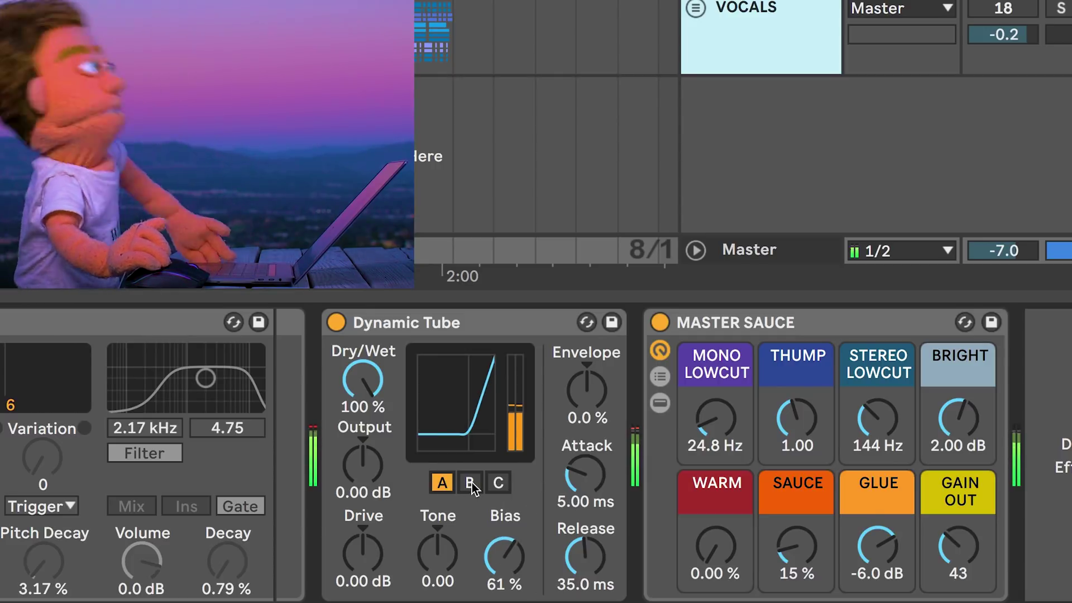
pyautogui.click(470, 481)
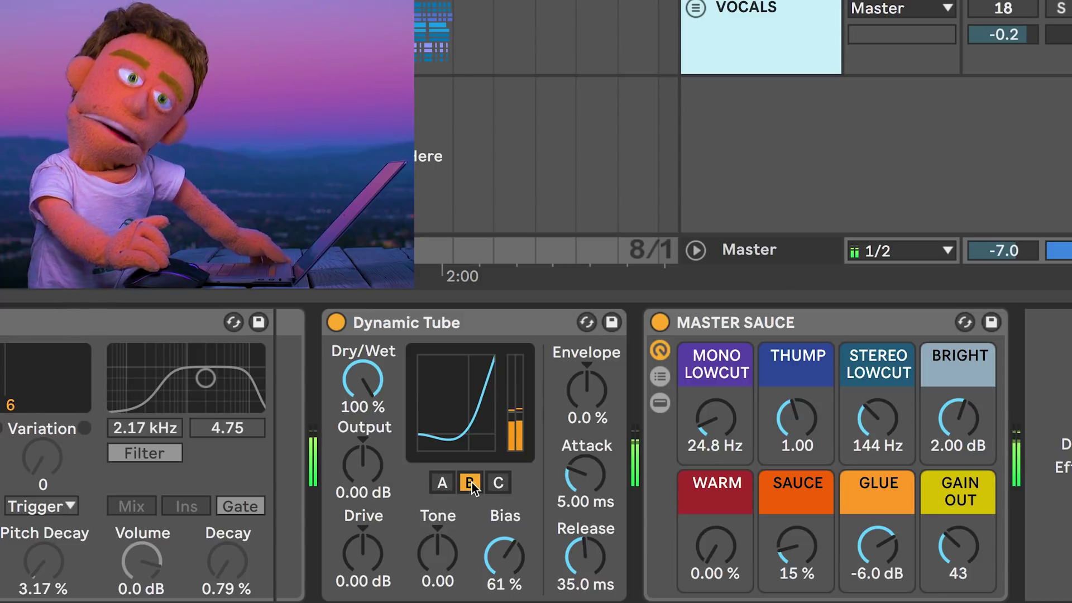
pyautogui.click(498, 483)
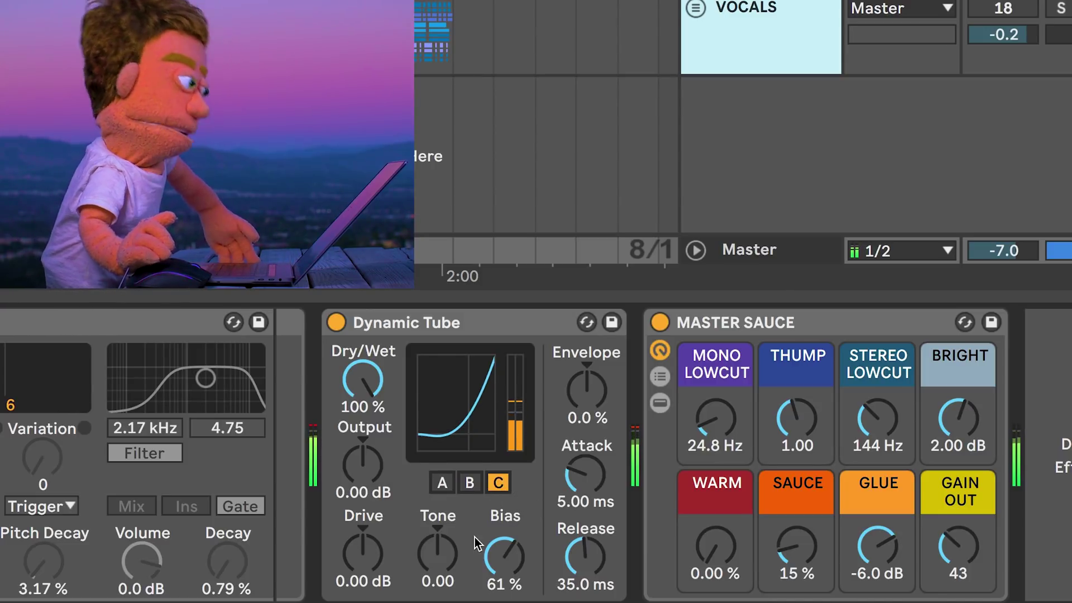
pyautogui.moveTo(505, 552)
pyautogui.mouseDown()
pyautogui.moveTo(505, 519)
pyautogui.moveTo(500, 572)
pyautogui.mouseUp()
# Settle on tube type C with Bias at 49 % and Drive turned up
pyautogui.click(443, 483)
pyautogui.click(470, 483)
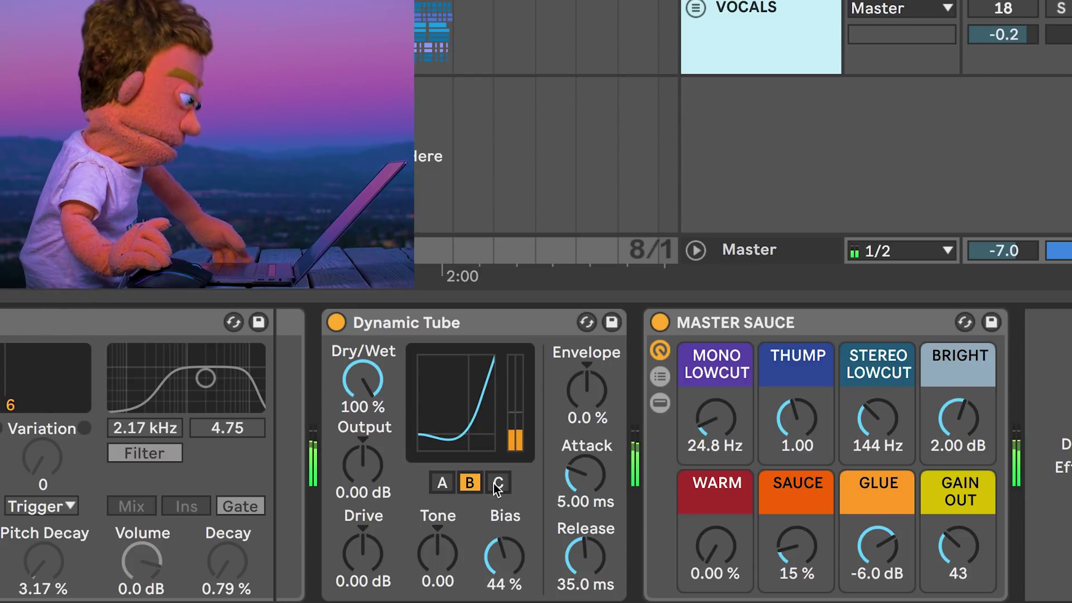
pyautogui.click(498, 484)
pyautogui.moveTo(501, 557); pyautogui.dragTo(501, 552)
pyautogui.moveTo(363, 553)
pyautogui.mouseDown()
pyautogui.moveTo(363, 524)
pyautogui.moveTo(363, 536)
pyautogui.mouseUp()
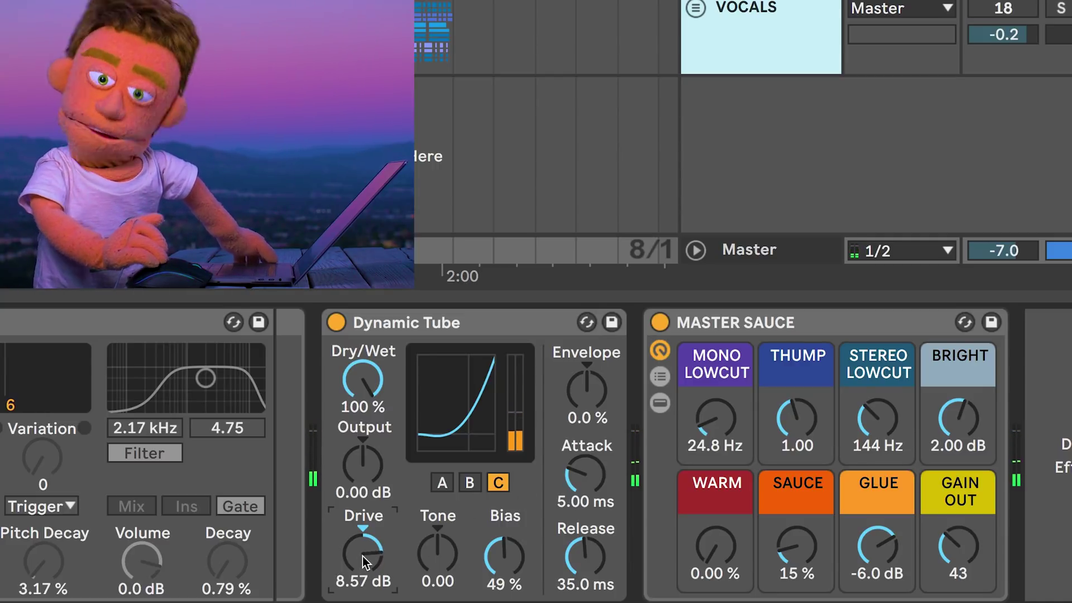
# Set Dynamic Tube to Drive 7.62 dB, Bias 48 % and Envelope -9.5 %
pyautogui.scroll(-2, 362, 554)
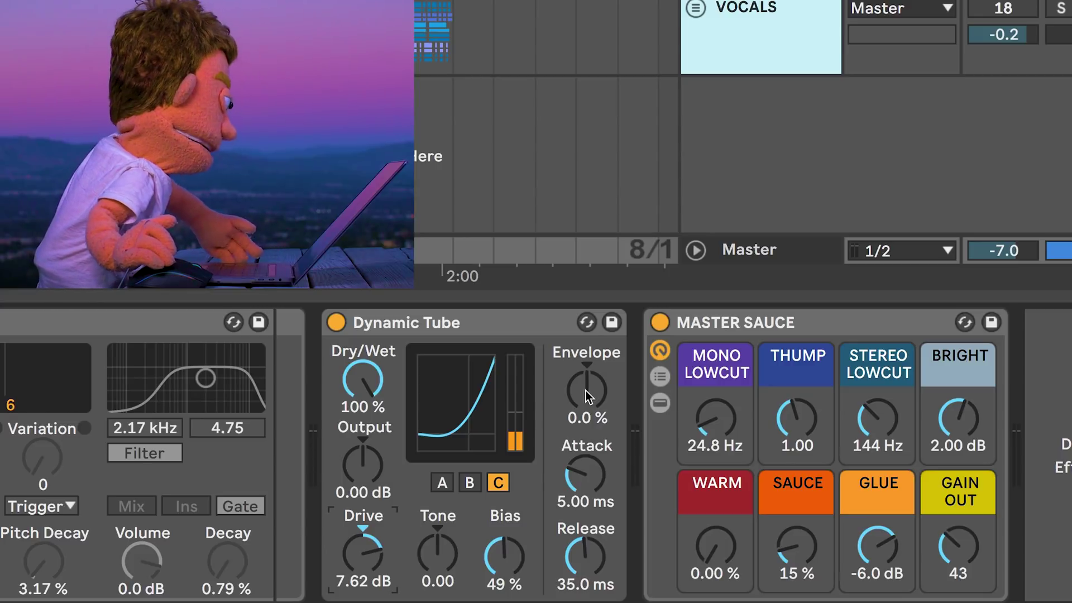
pyautogui.moveTo(489, 596); pyautogui.dragTo(489, 595)
pyautogui.moveTo(580, 386)
pyautogui.mouseDown()
pyautogui.moveTo(580, 296)
pyautogui.moveTo(580, 389)
pyautogui.mouseUp()
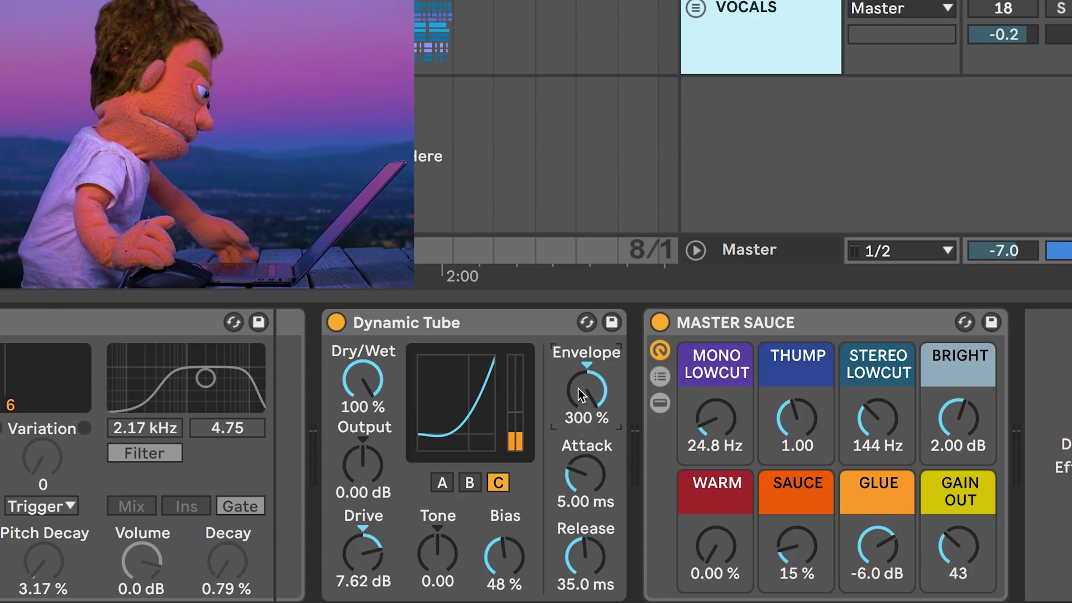
pyautogui.moveTo(577, 389); pyautogui.dragTo(577, 497)
pyautogui.moveTo(504, 555); pyautogui.dragTo(504, 531)
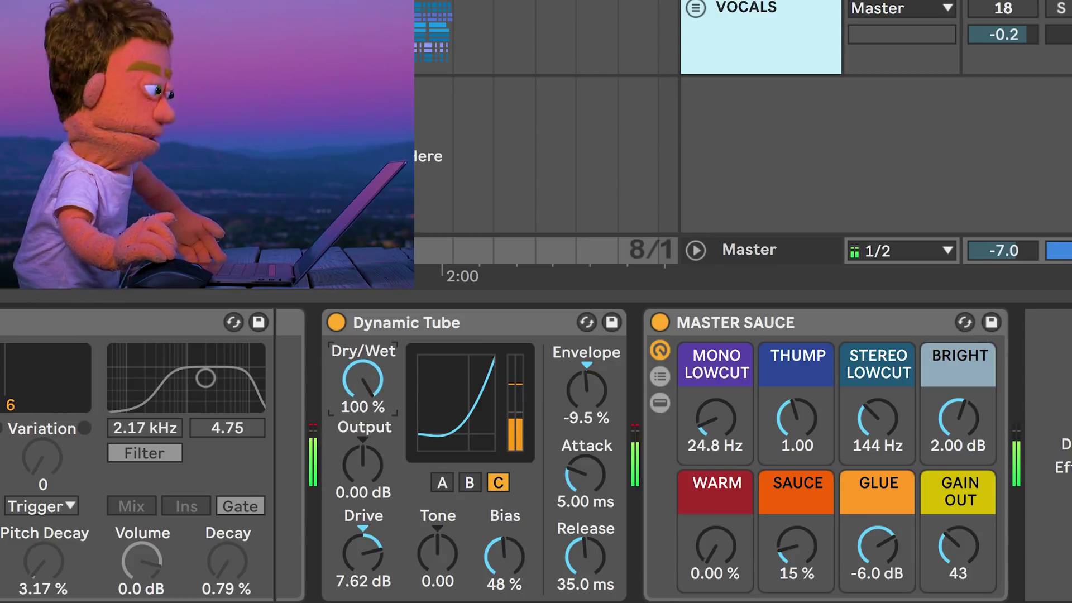
# Group Dynamic Tube into an Audio Effect Rack with Ctrl+G and create a second, empty chain
pyautogui.click(428, 326)
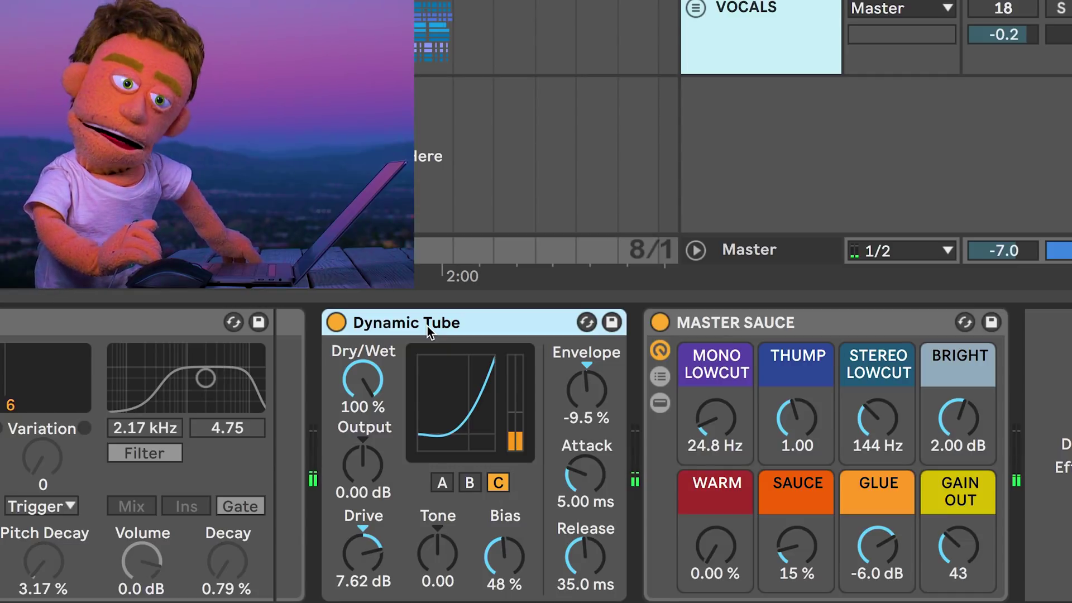
pyautogui.hotkey('ctrl', 'g')
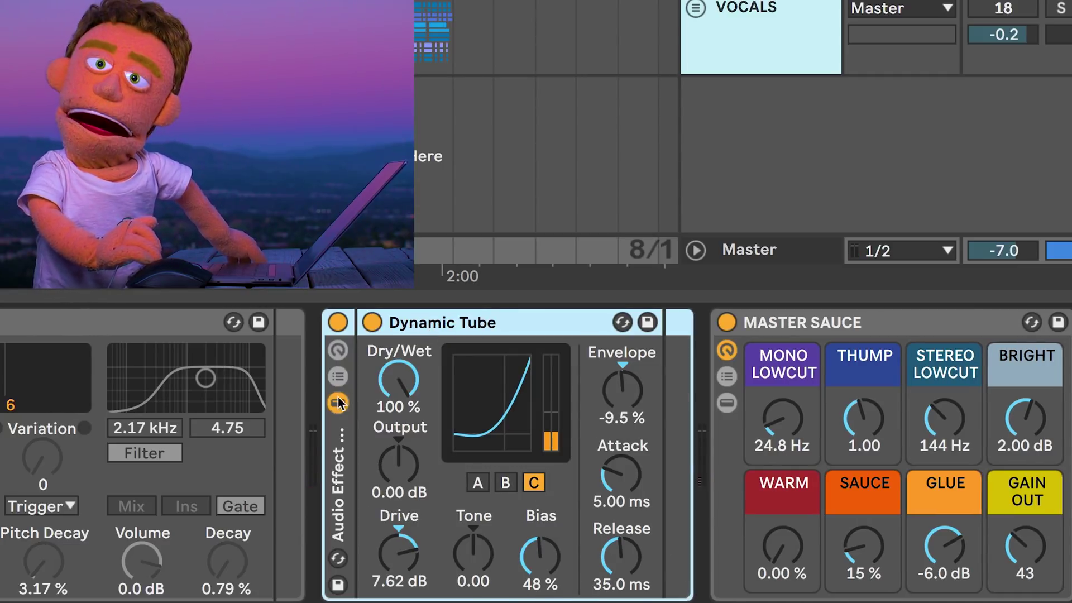
pyautogui.click(337, 375)
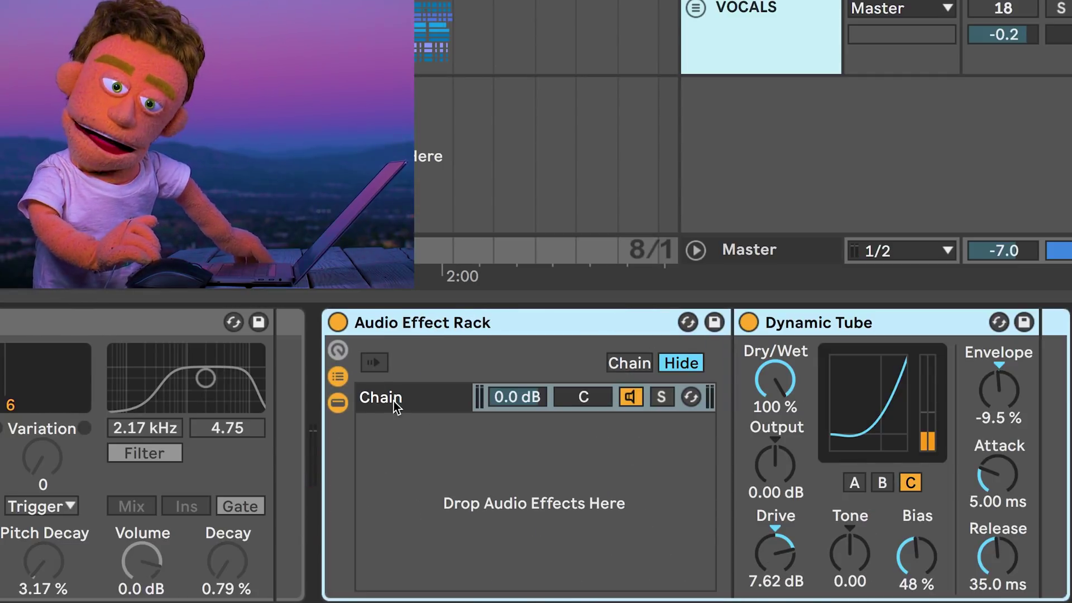
pyautogui.rightClick(411, 453)
pyautogui.click(441, 472)
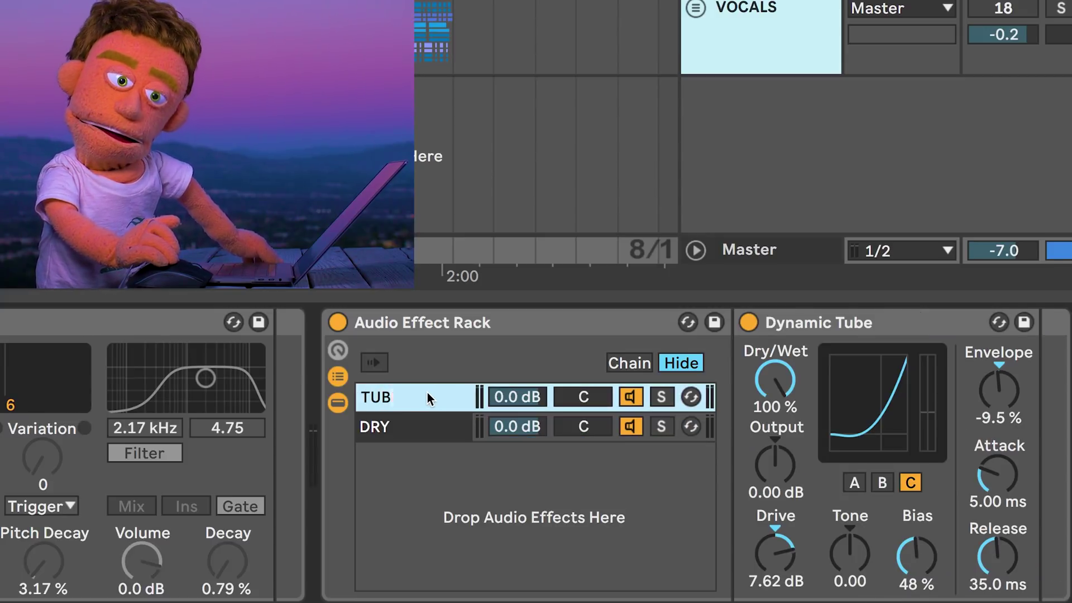
# Start playback and set Dynamic Tube's Output to -8.57 dB and Bias to 52 %
pyautogui.write('E')
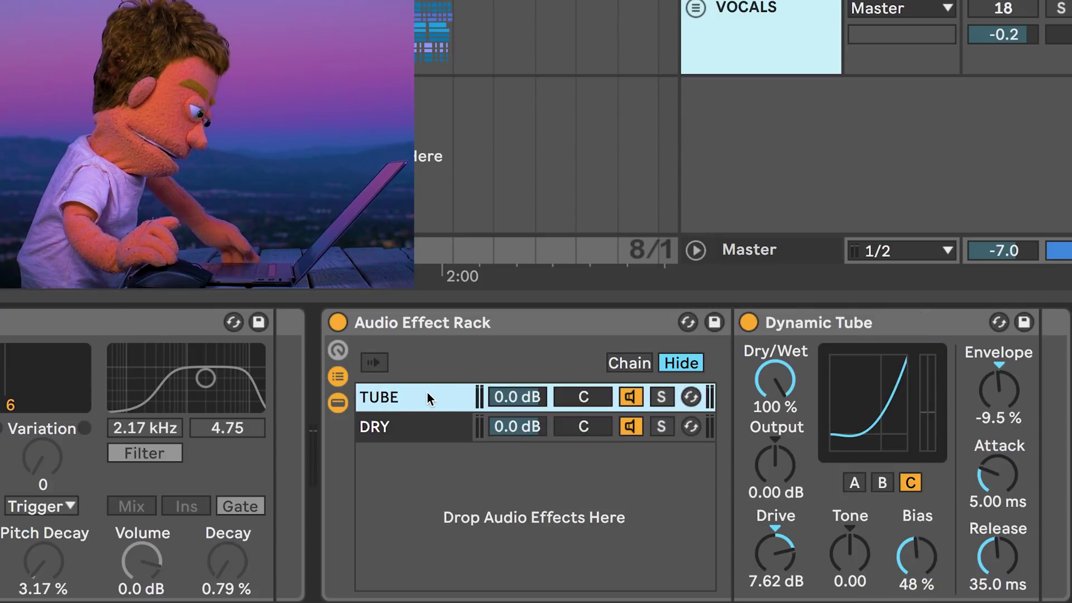
pyautogui.press('space')
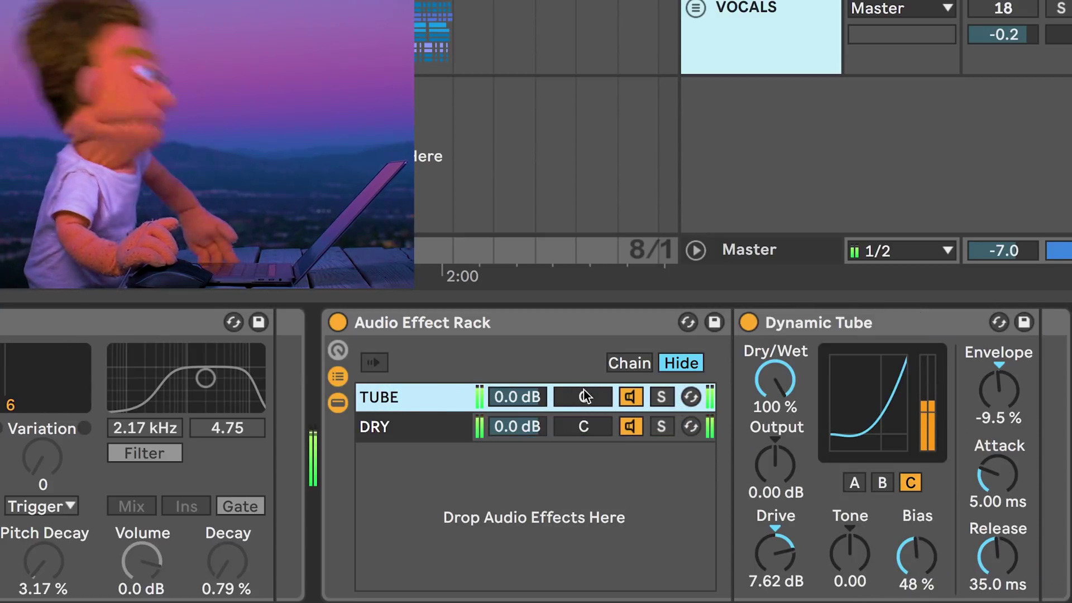
pyautogui.moveTo(784, 467)
pyautogui.mouseDown()
pyautogui.moveTo(784, 510)
pyautogui.moveTo(783, 449)
pyautogui.moveTo(777, 466)
pyautogui.mouseUp()
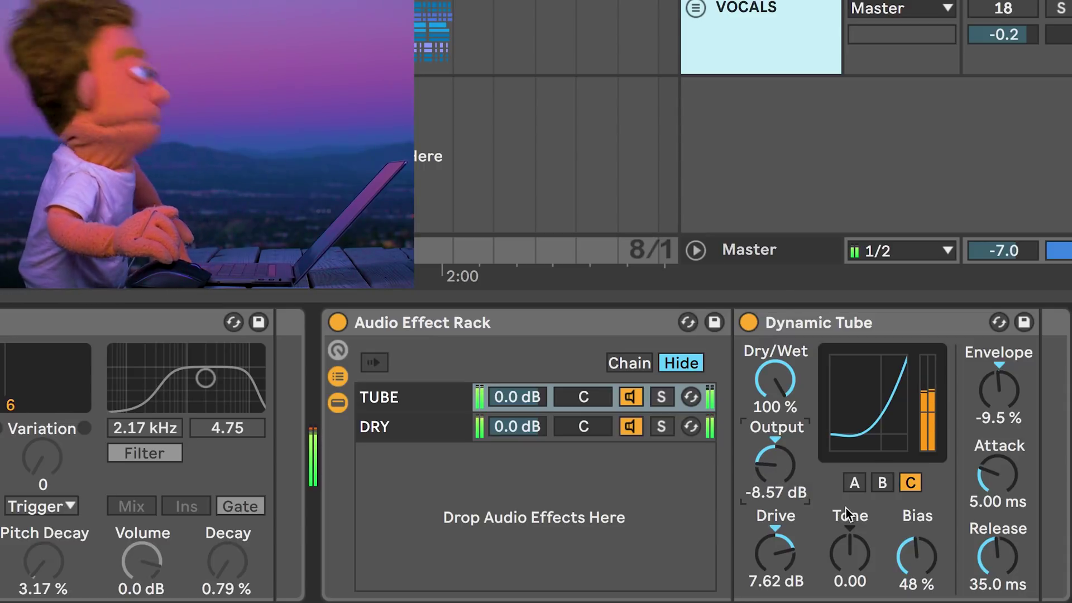
pyautogui.moveTo(905, 561); pyautogui.dragTo(904, 553)
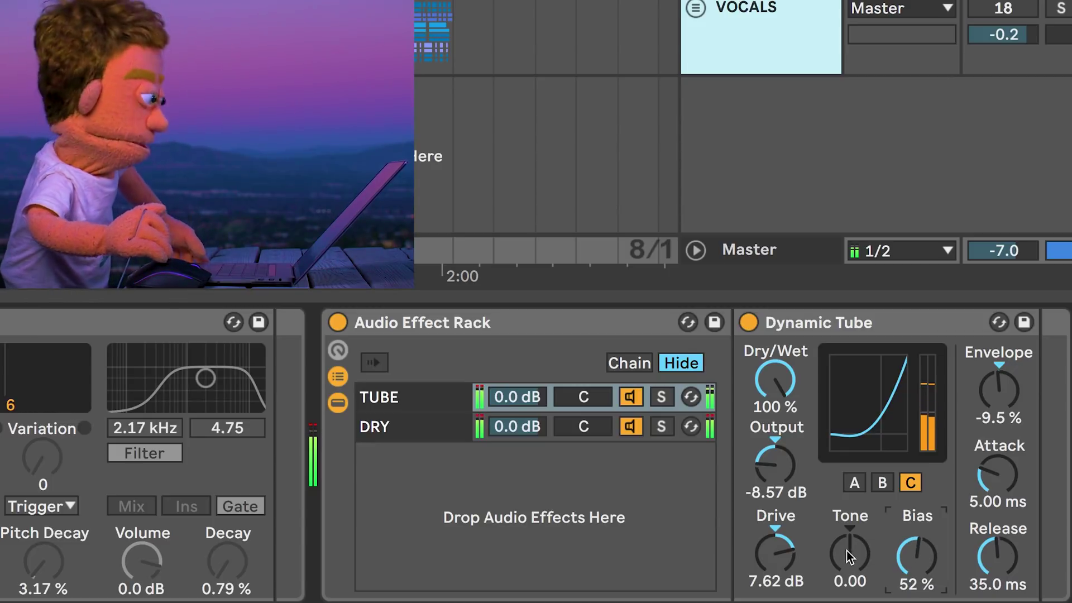
# Mute the DRY chain, sweep Tone to 1.00 and back to 0.00, and set Output to -5.71 dB
pyautogui.click(632, 428)
pyautogui.click(416, 398)
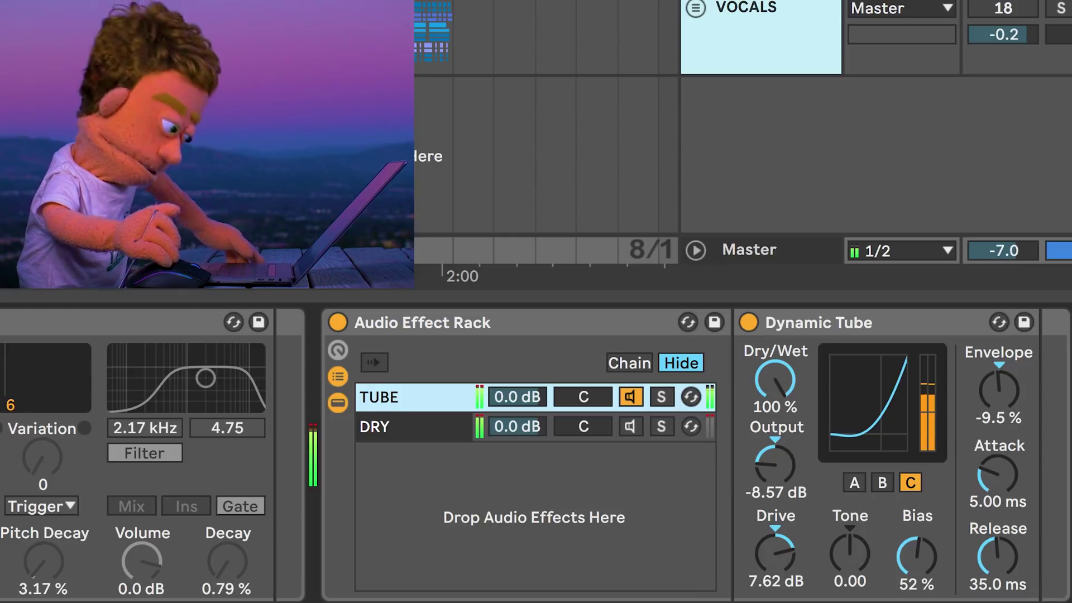
pyautogui.moveTo(850, 553); pyautogui.dragTo(850, 503)
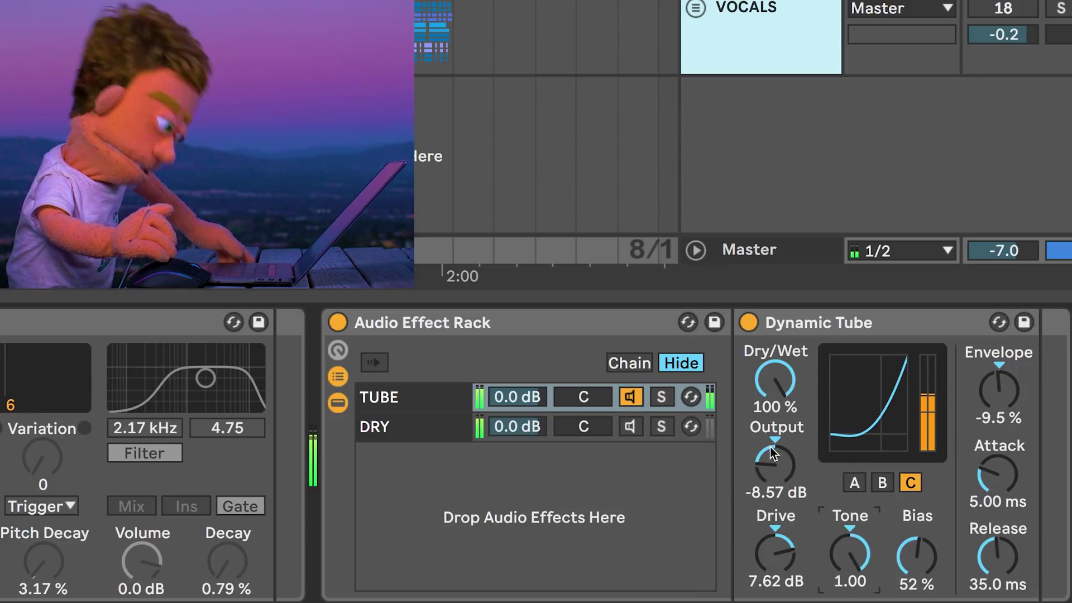
pyautogui.moveTo(775, 463); pyautogui.dragTo(775, 447)
pyautogui.moveTo(849, 553)
pyautogui.mouseDown()
pyautogui.moveTo(850, 586)
pyautogui.moveTo(849, 565)
pyautogui.moveTo(849, 585)
pyautogui.moveTo(868, 556)
pyautogui.moveTo(850, 562)
pyautogui.mouseUp()
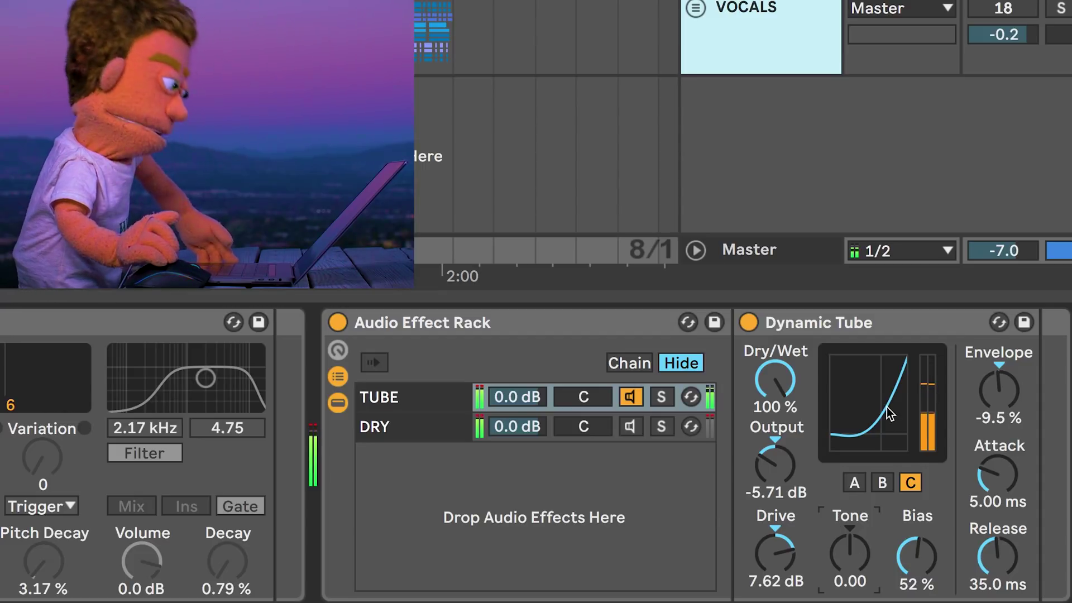
# Re-enable DRY and set Dynamic Tube to type A with Bias 100 % and Release 48.9 ms
pyautogui.click(631, 431)
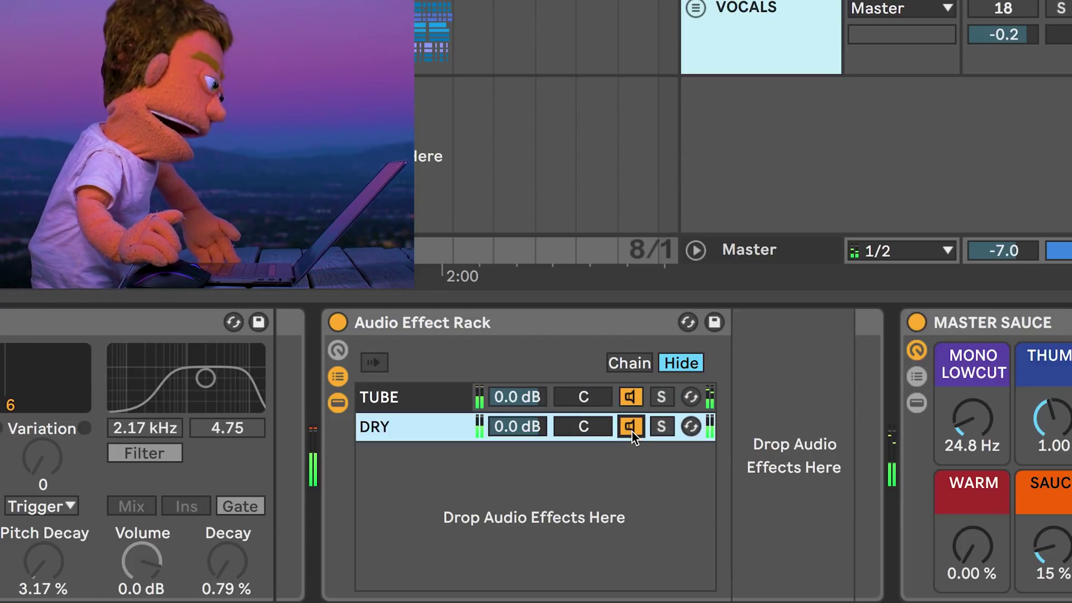
pyautogui.click(429, 405)
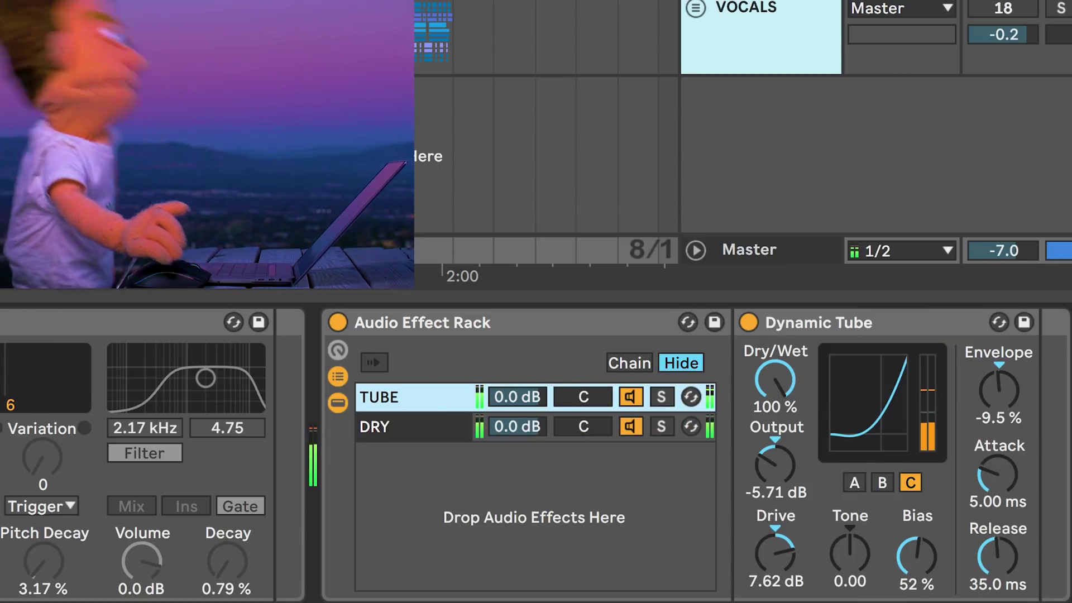
pyautogui.moveTo(997, 556); pyautogui.dragTo(998, 539)
pyautogui.moveTo(916, 555); pyautogui.dragTo(916, 528)
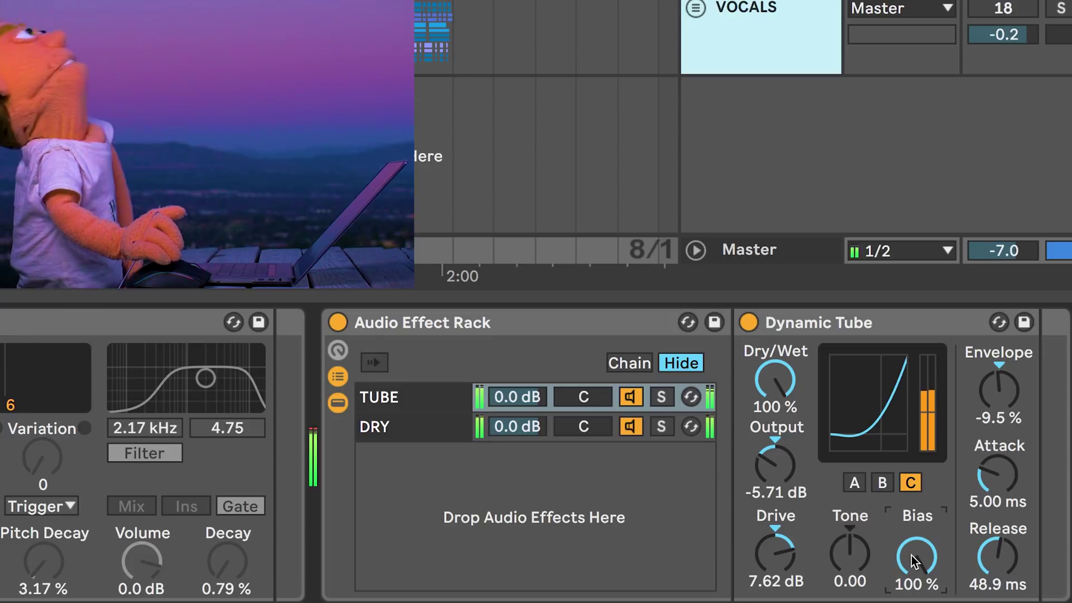
pyautogui.click(852, 483)
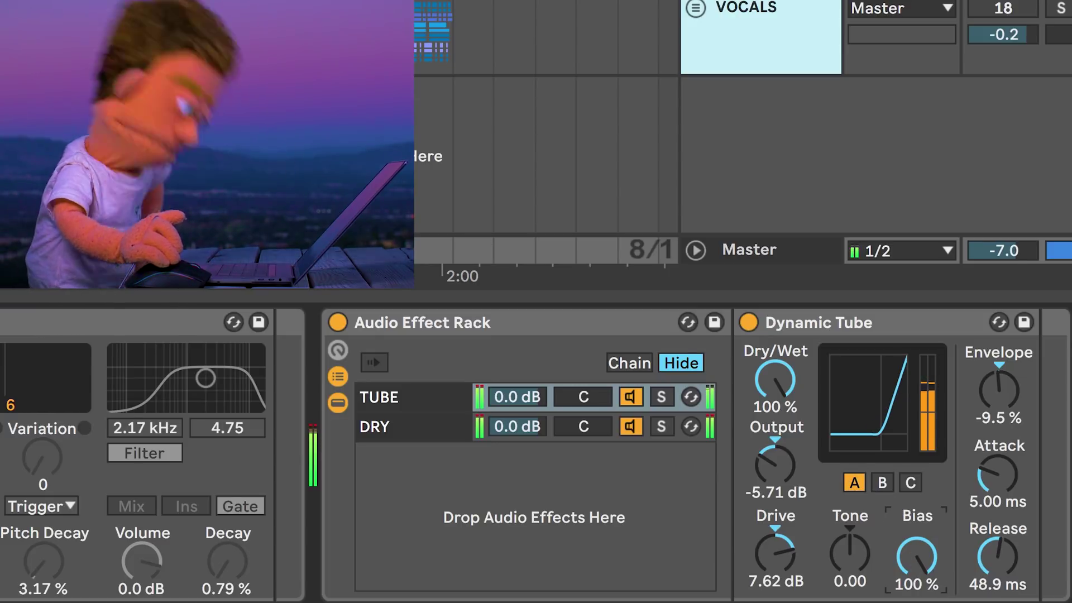
# Reset Dynamic Tube's Envelope to 0.0 % and Output to 0.00 dB
pyautogui.moveTo(1006, 380); pyautogui.dragTo(1006, 382)
pyautogui.press('Delete')
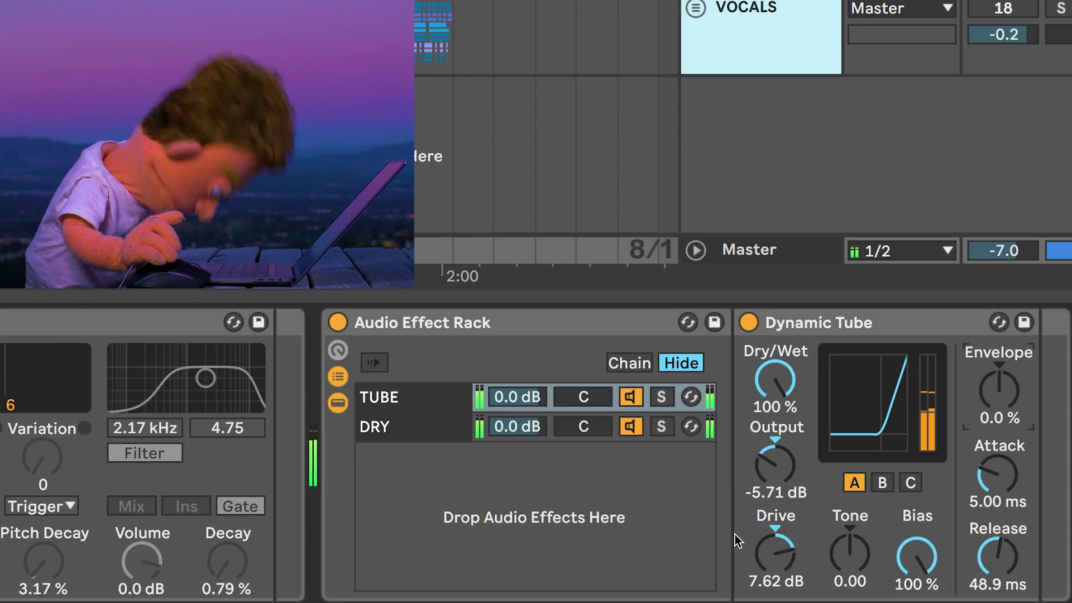
pyautogui.moveTo(775, 464)
pyautogui.mouseDown()
pyautogui.moveTo(775, 442)
pyautogui.moveTo(766, 449)
pyautogui.mouseUp()
pyautogui.press('Delete')
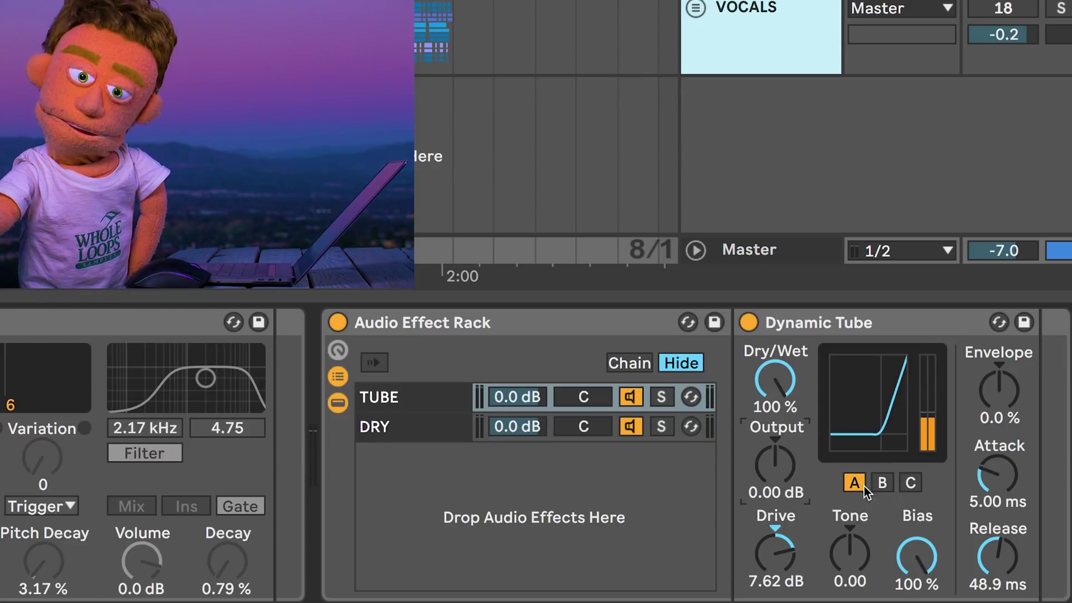
# Toggle the DRY chain off and back on, then start playback
pyautogui.click(630, 427)
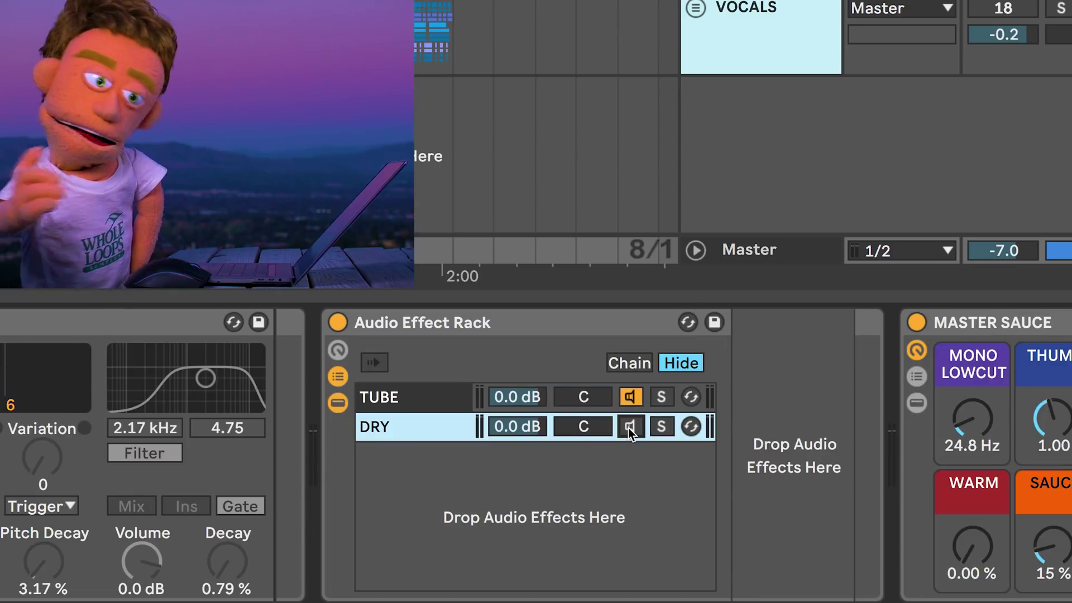
pyautogui.click(628, 428)
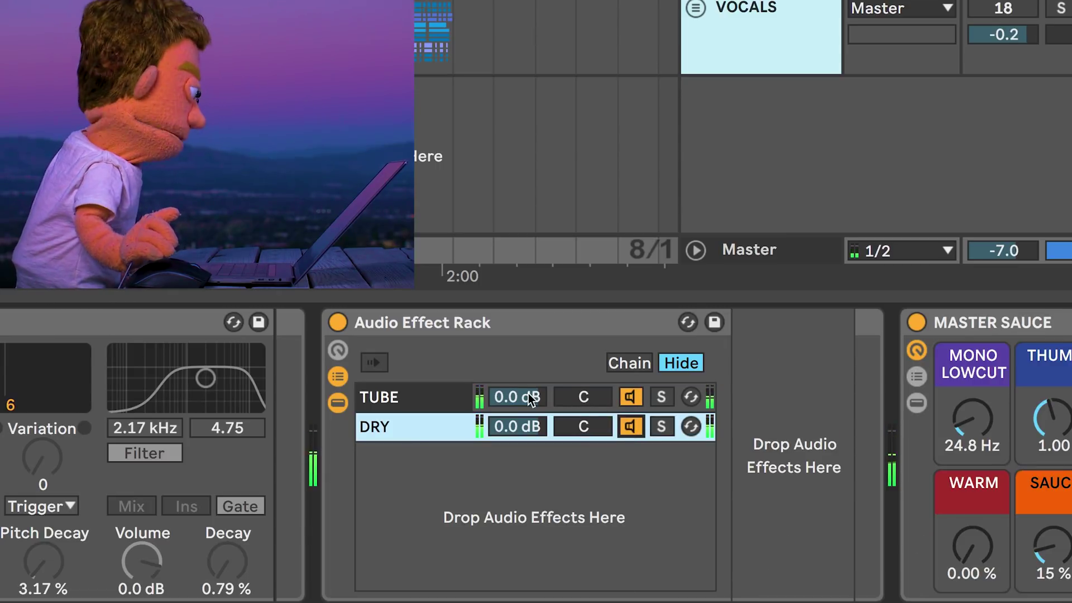
pyautogui.click(416, 391)
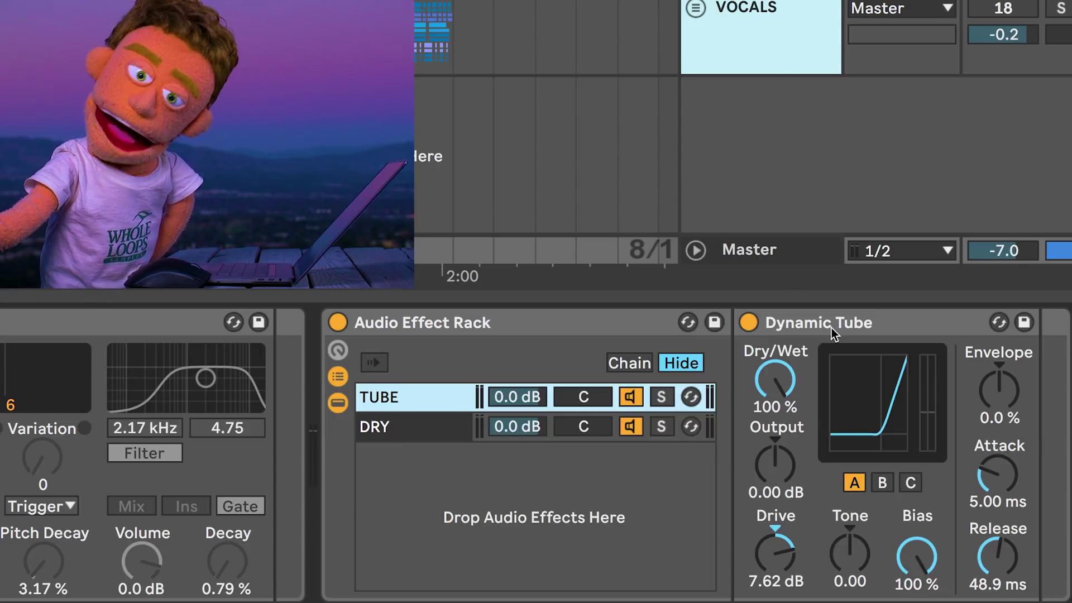
pyautogui.press('space')
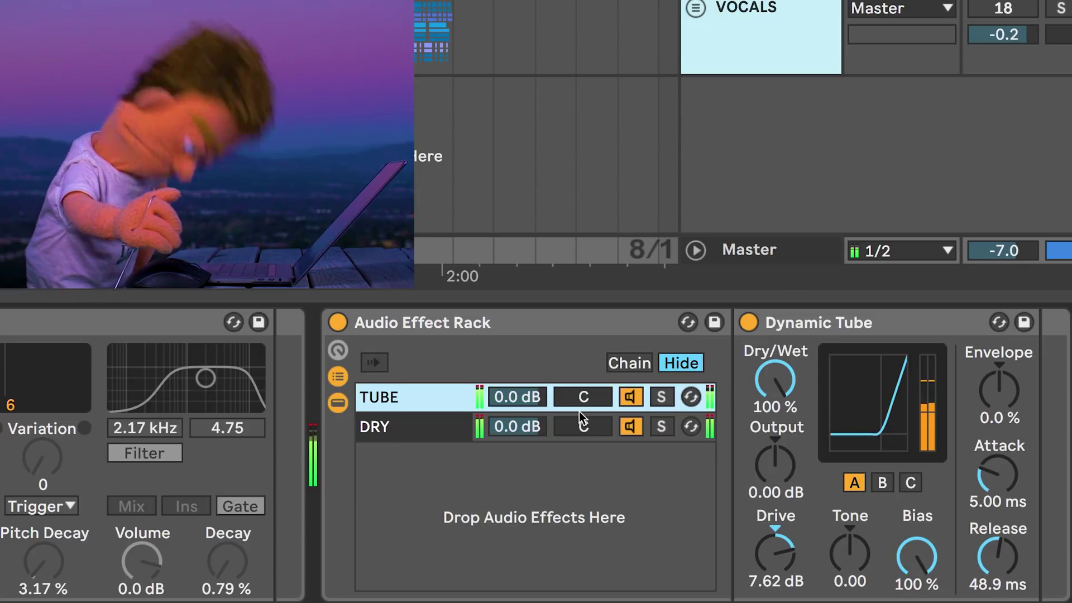
# Lower the TUBE chain volume to -12.7 dB and compare by bypassing and re-enabling the rack
pyautogui.moveTo(509, 391); pyautogui.dragTo(510, 461)
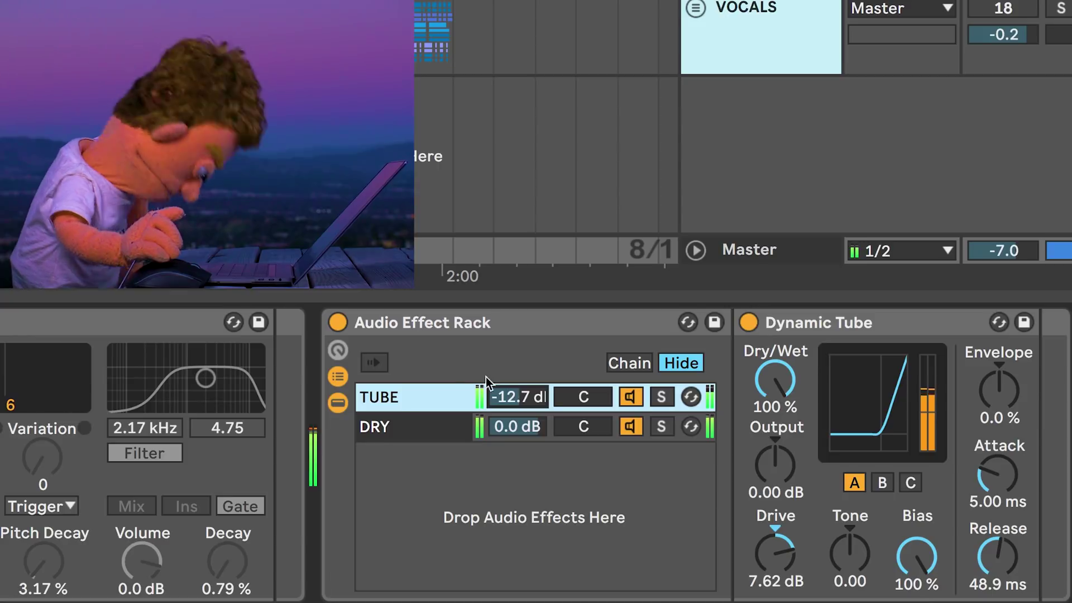
pyautogui.click(339, 323)
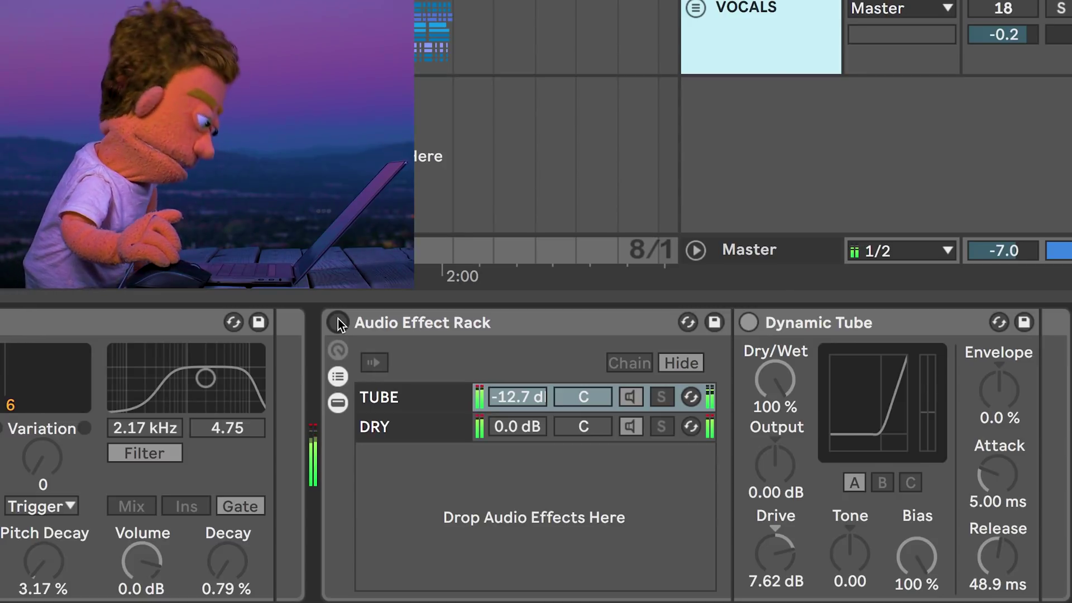
pyautogui.click(338, 320)
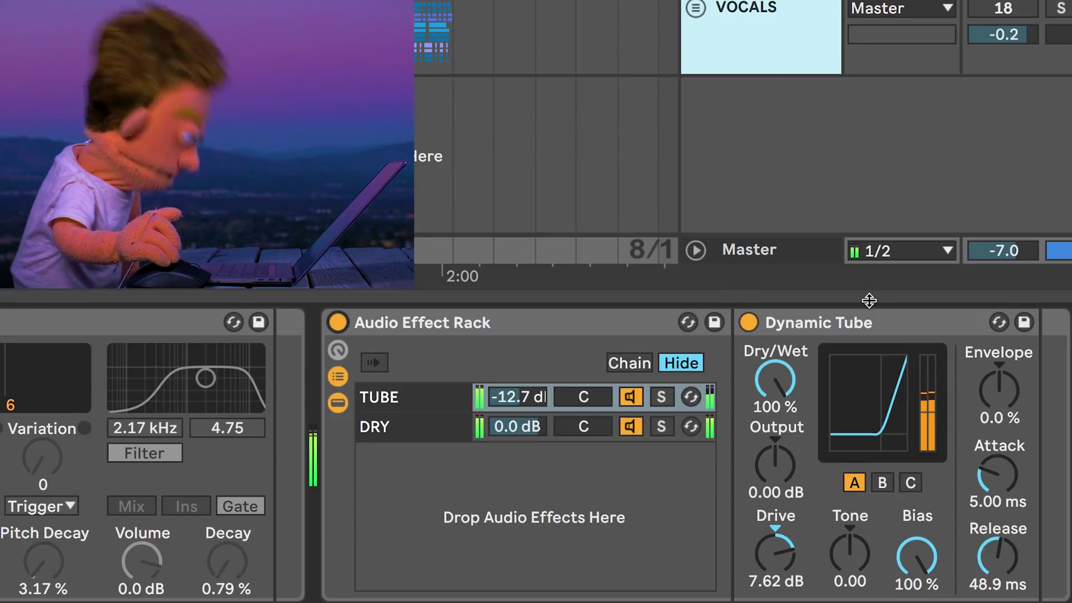
pyautogui.click(859, 328)
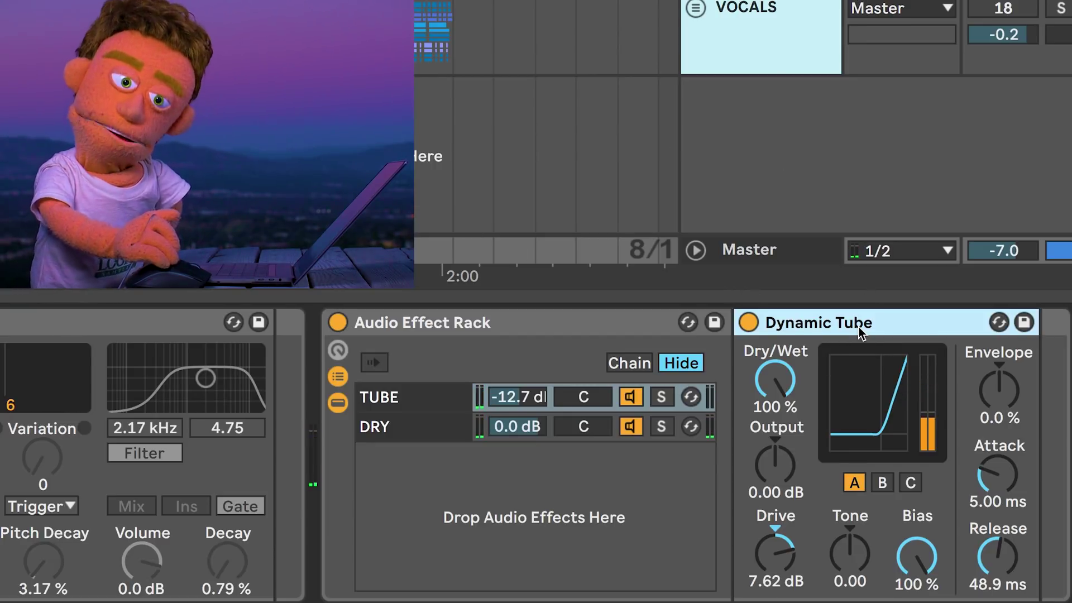
pyautogui.rightClick(860, 332)
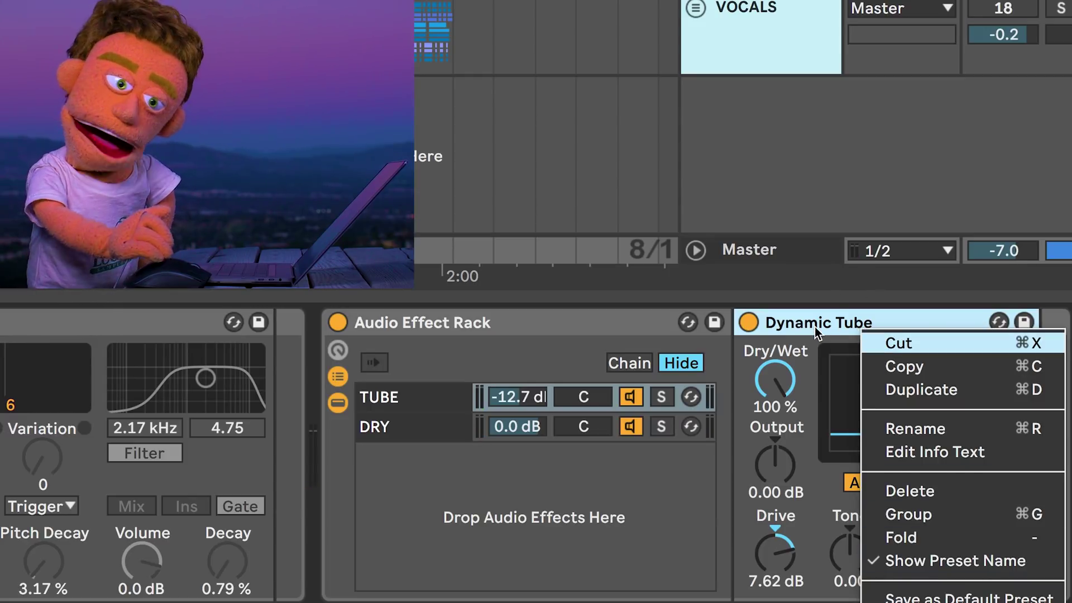
pyautogui.click(535, 128)
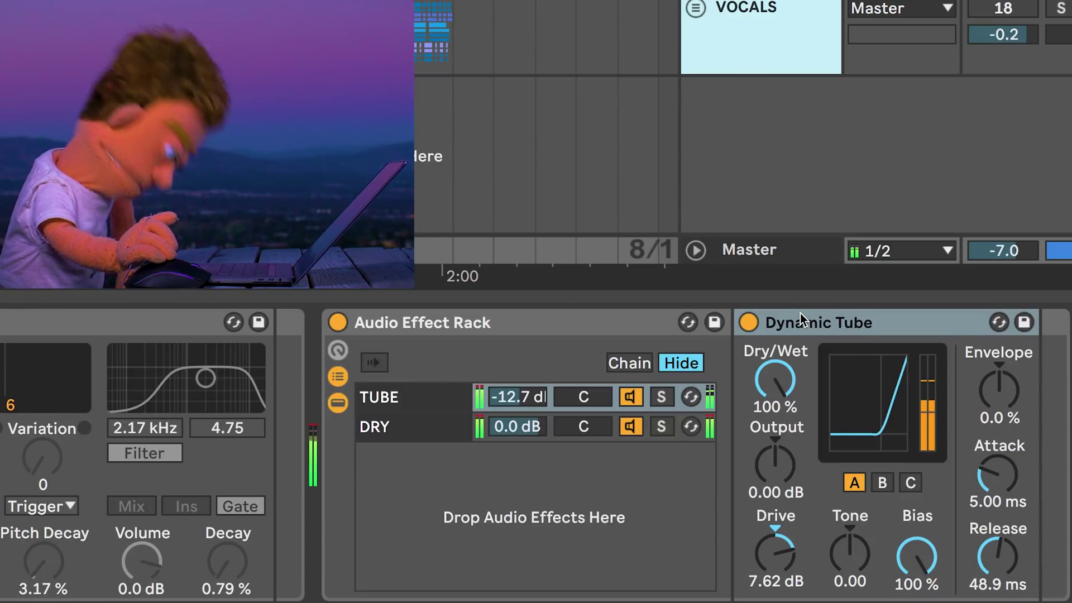
pyautogui.rightClick(800, 313)
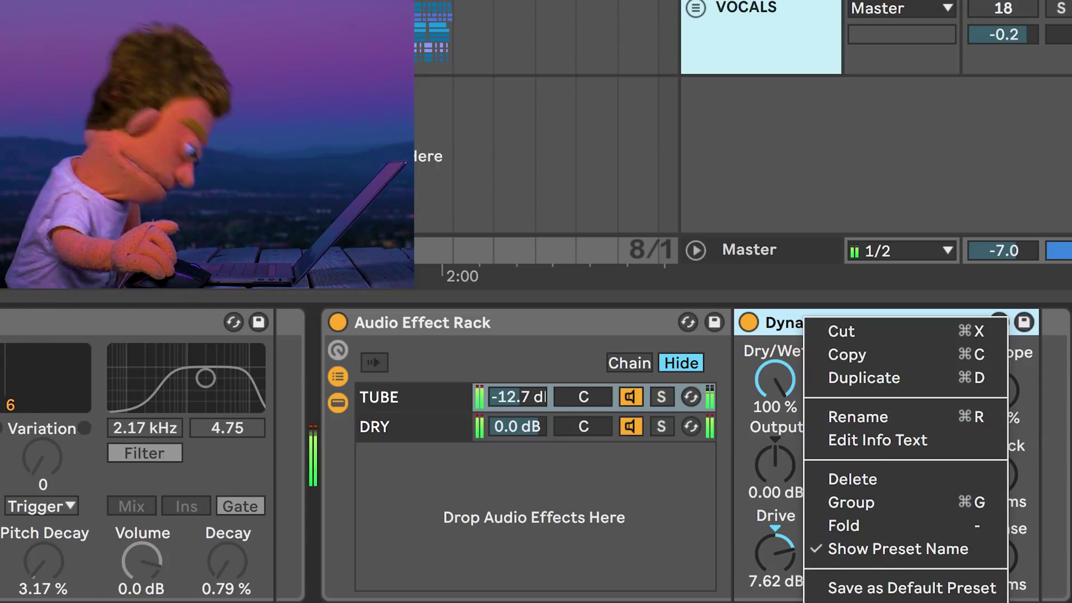
pyautogui.press('Escape')
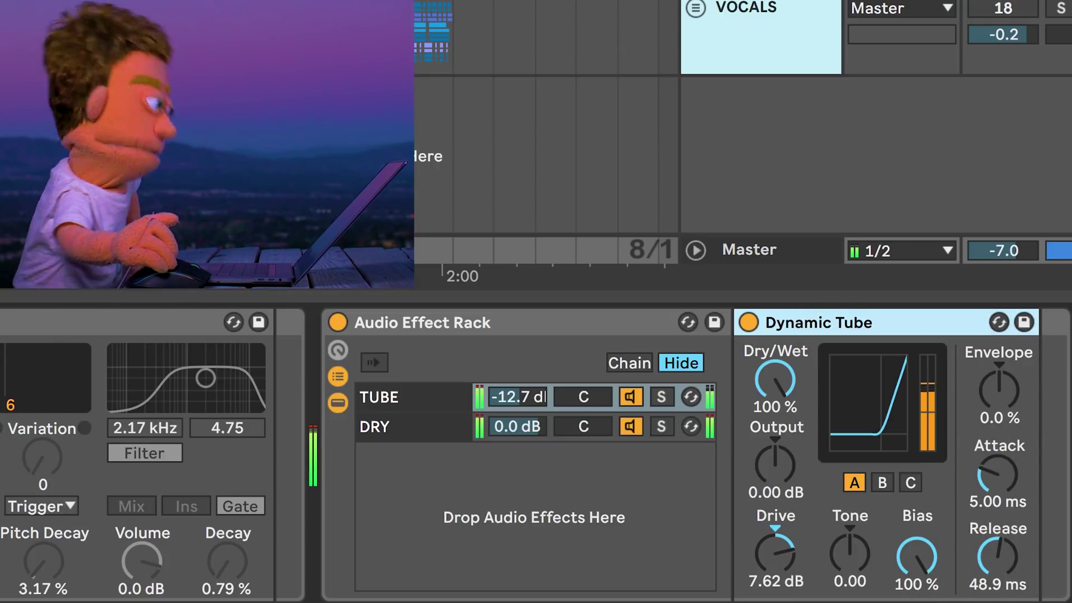
pyautogui.rightClick(825, 322)
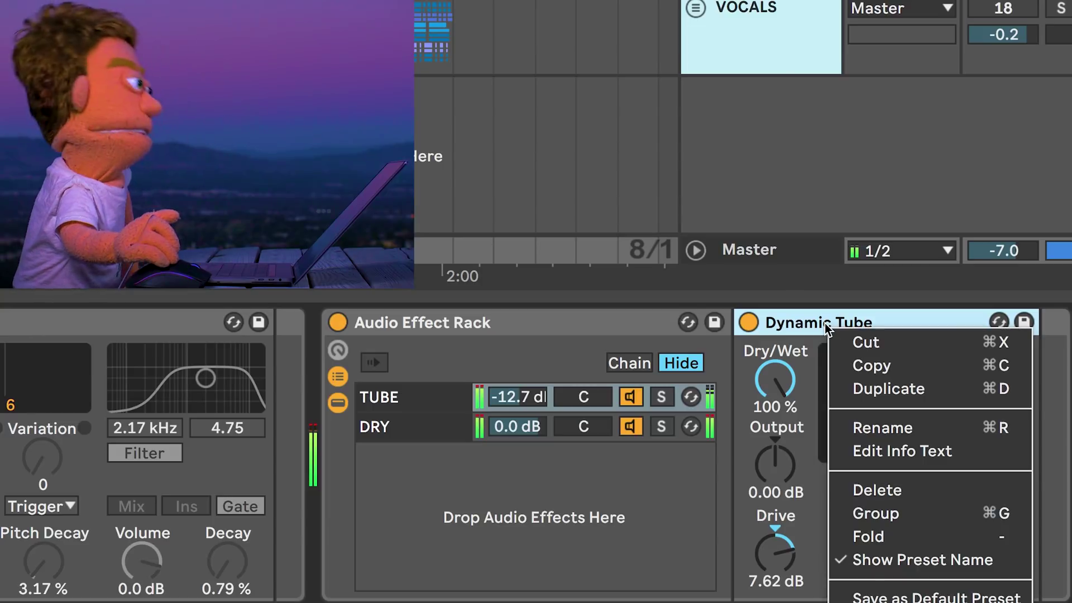
pyautogui.press('Escape')
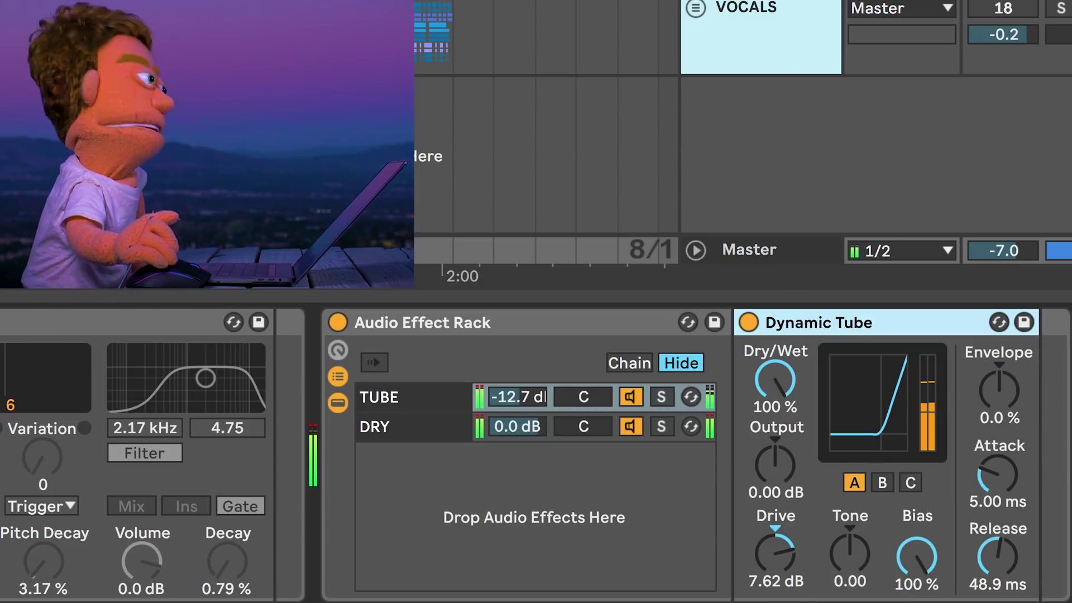